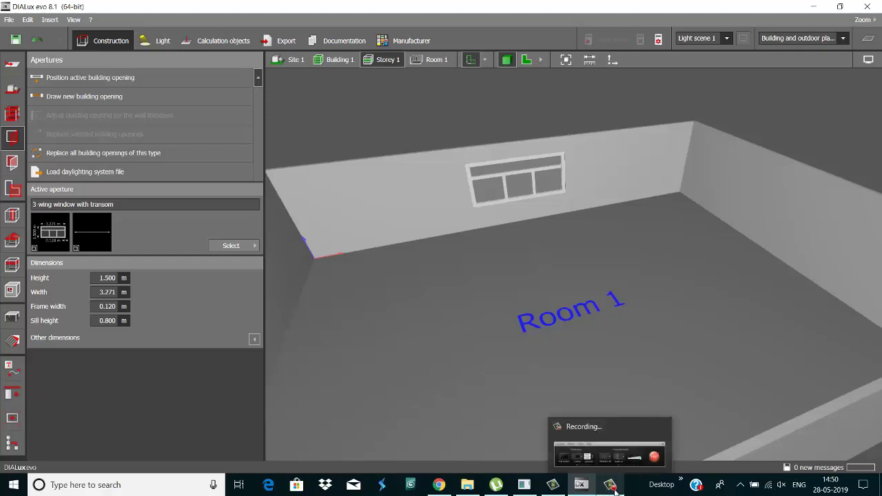
pyautogui.click(610, 486)
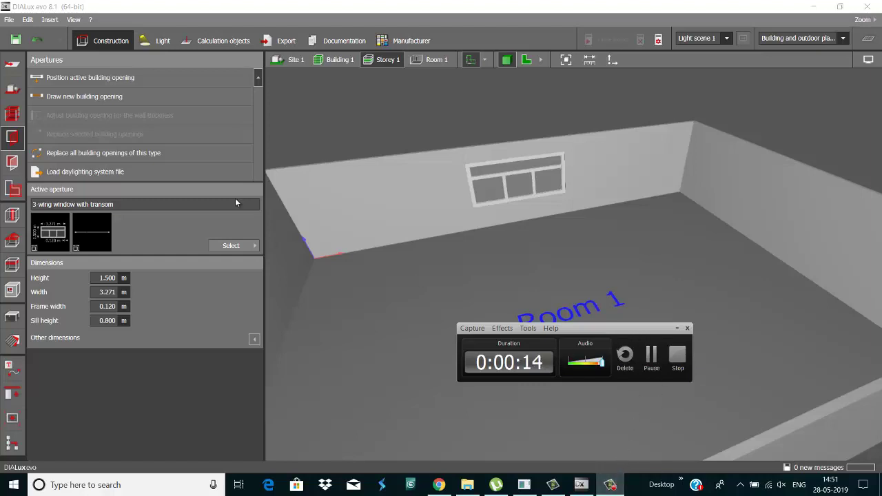
pyautogui.click(677, 329)
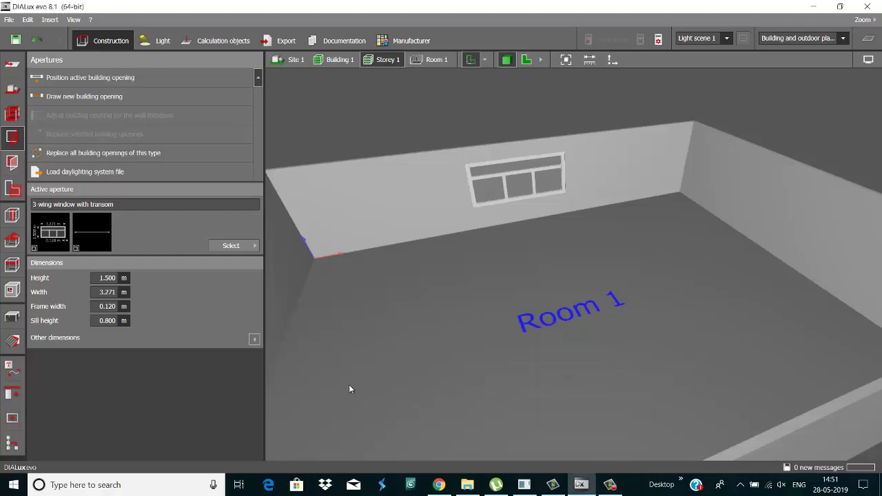
# - Switch to Chrome and open the Archive 3D site from the archive3d.net search results in a new tab
pyautogui.click(447, 485)
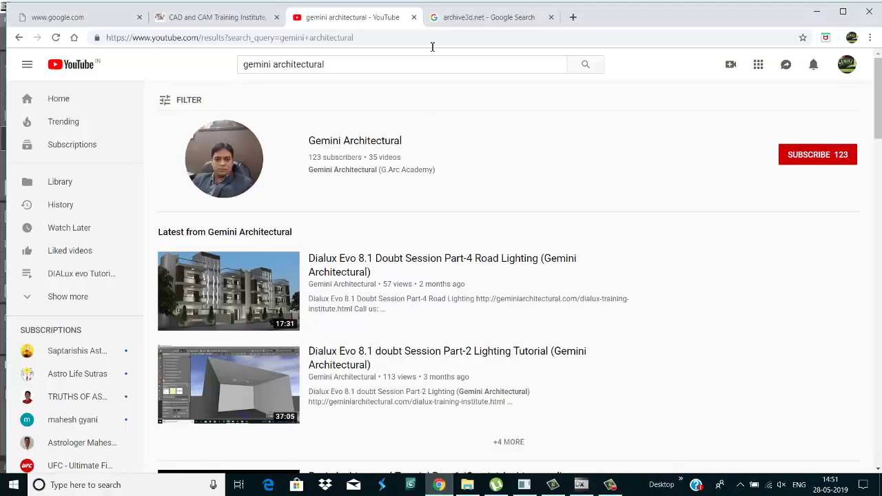
pyautogui.click(461, 19)
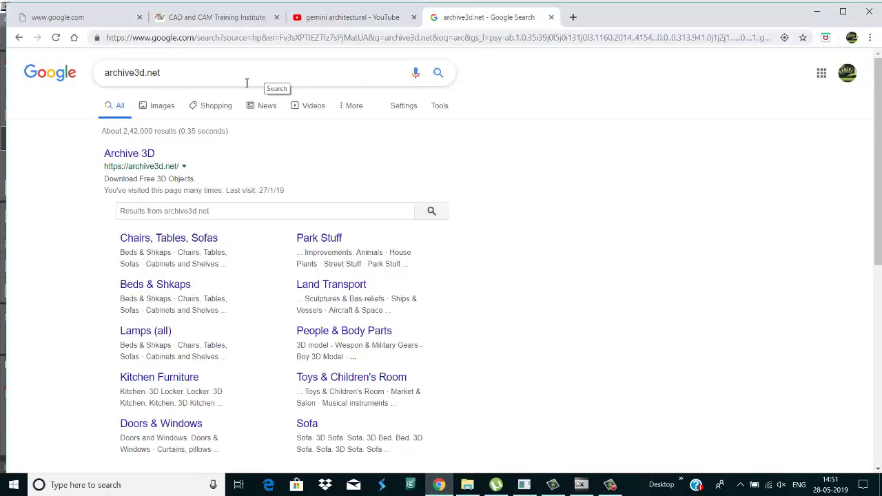
pyautogui.scroll(-1, 341, 170)
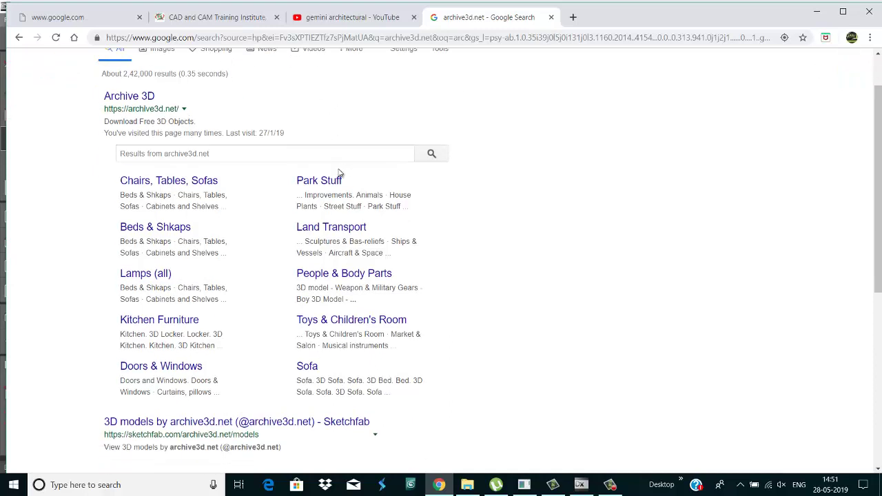
pyautogui.scroll(1, 334, 170)
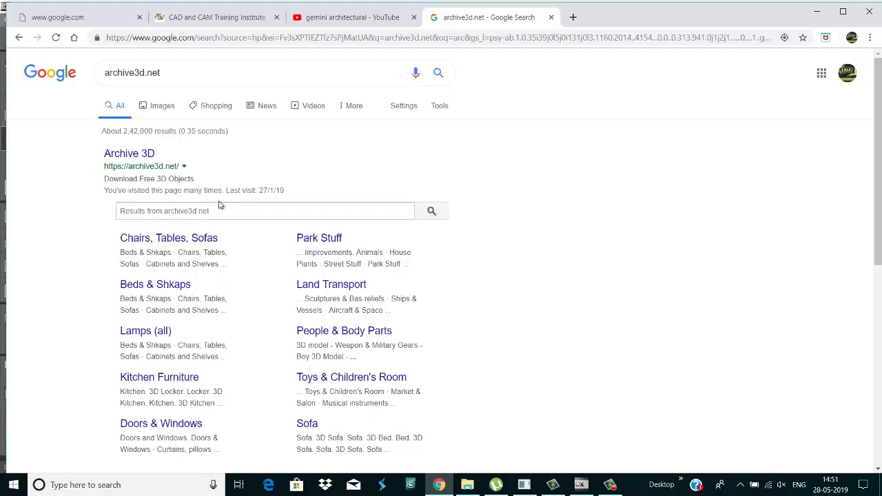
pyautogui.rightClick(143, 156)
pyautogui.click(196, 162)
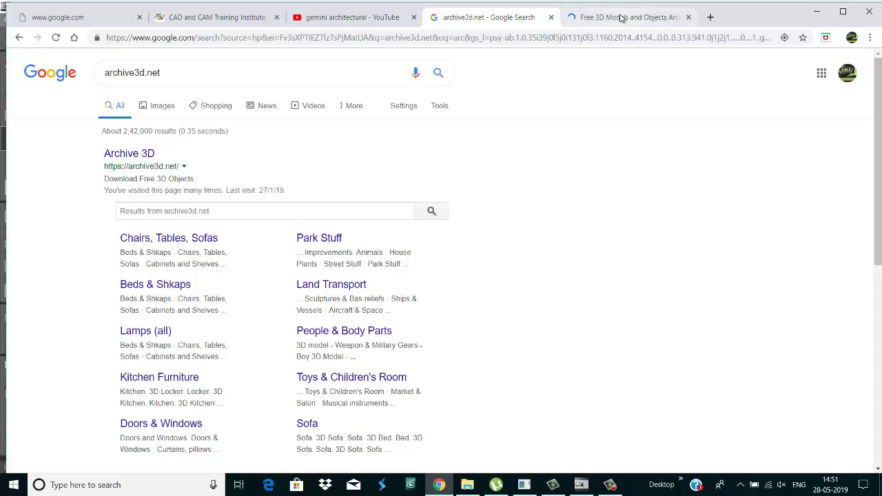
pyautogui.click(622, 17)
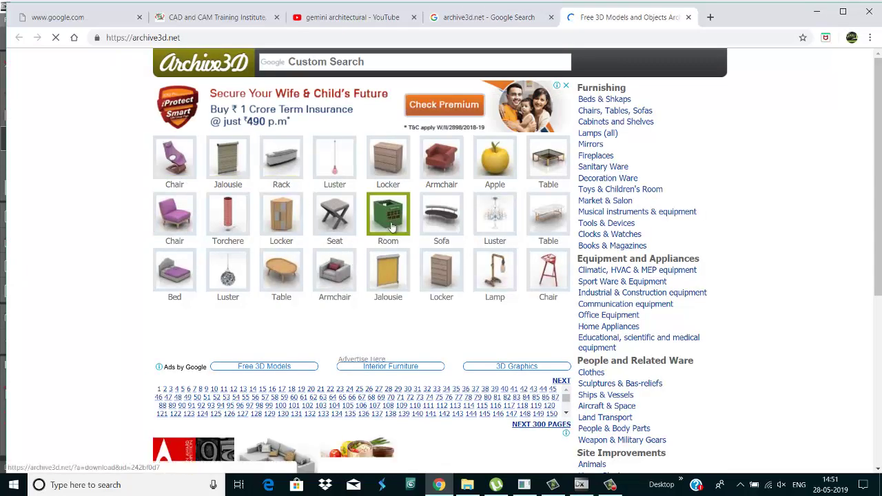
# - Download the glass Table Eichholtz HUNTINGTON N080519 3D model, accepting the download terms
pyautogui.scroll(-1, 307, 252)
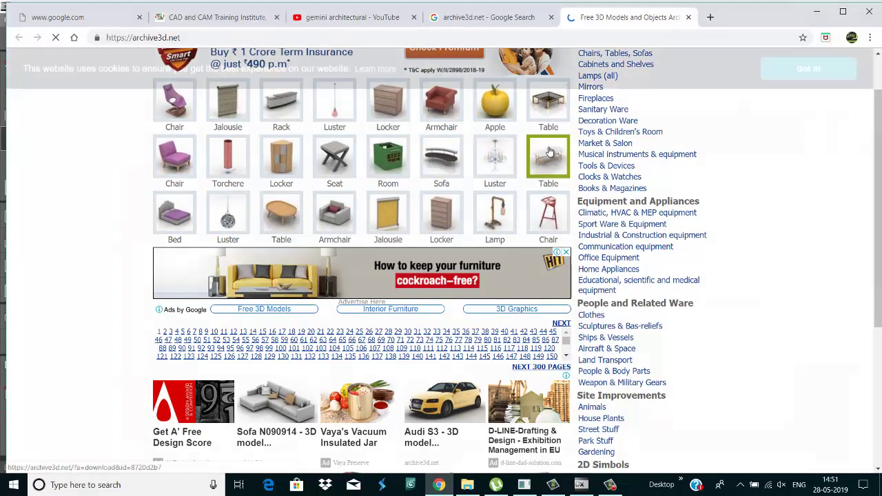
pyautogui.click(551, 116)
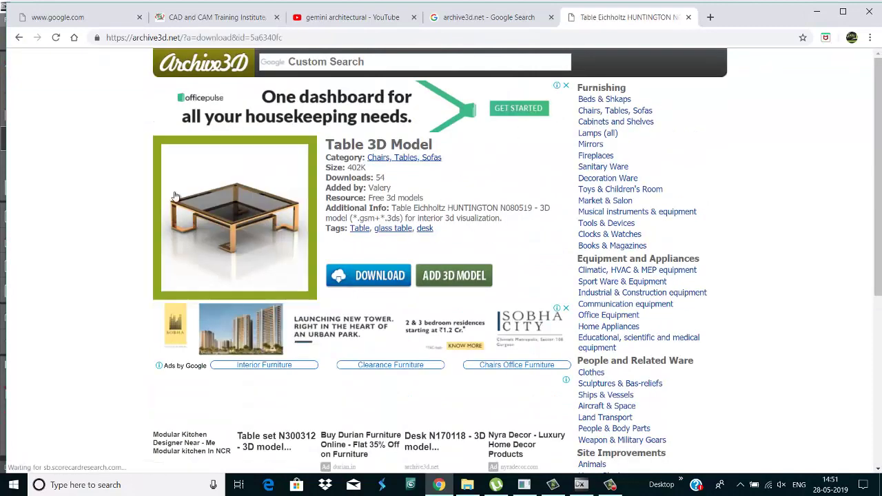
pyautogui.click(260, 232)
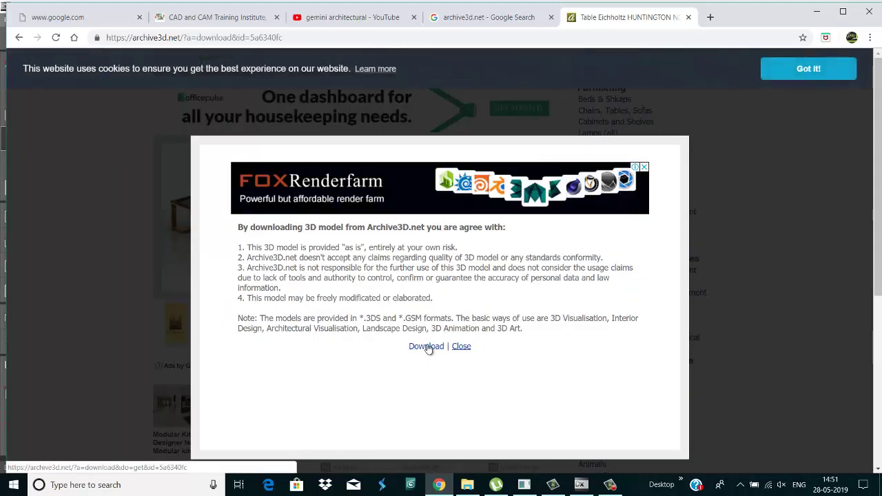
pyautogui.click(426, 346)
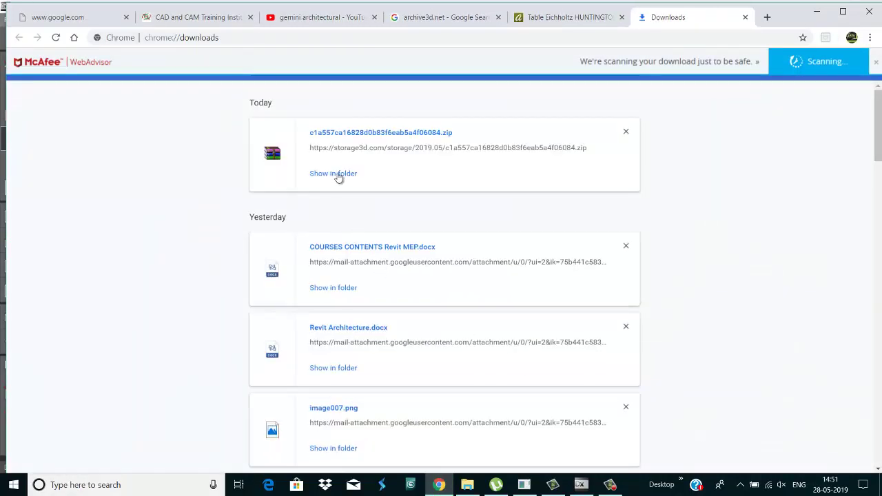
# - Locate the downloaded table model zip in the Downloads folder and copy it to the desktop
pyautogui.click(335, 173)
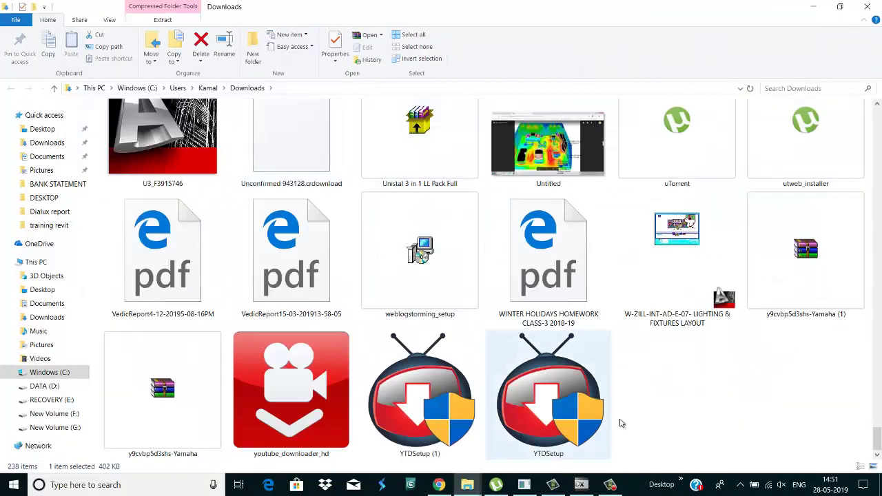
pyautogui.click(813, 6)
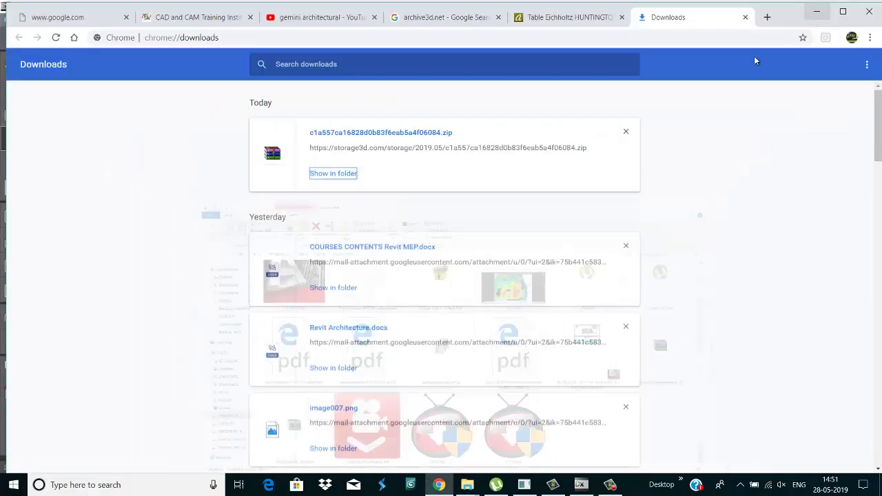
pyautogui.click(325, 174)
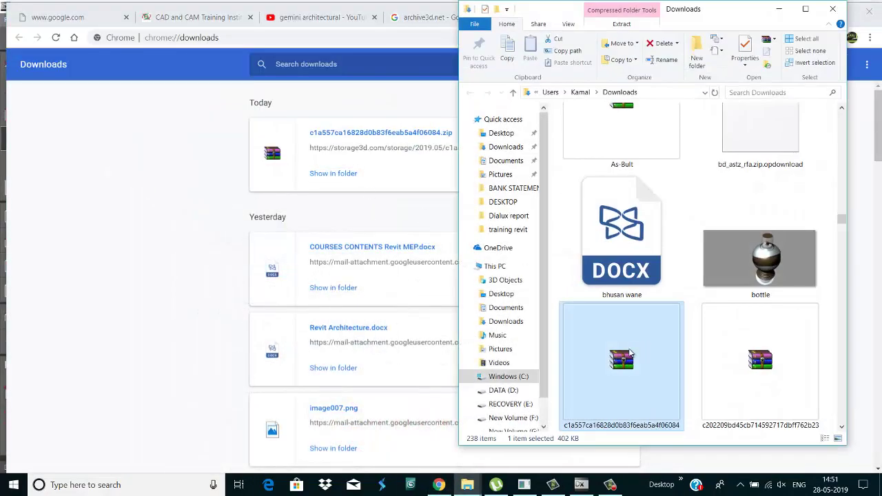
pyautogui.rightClick(628, 352)
pyautogui.click(670, 282)
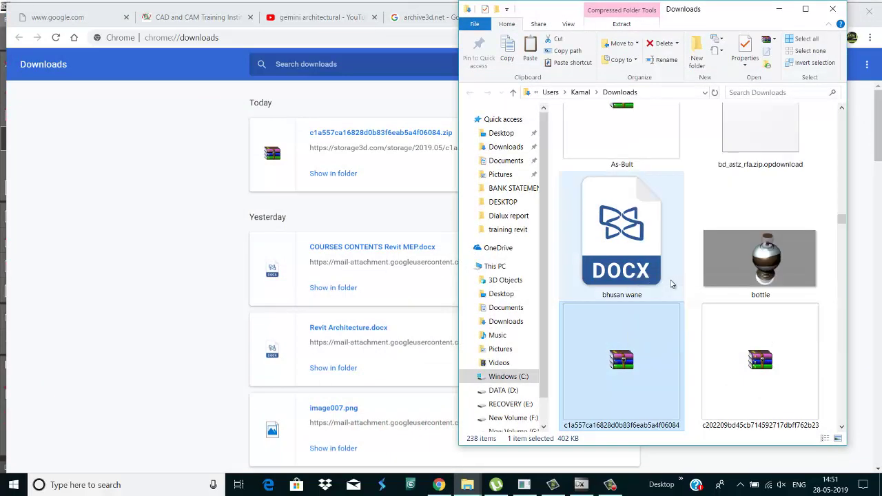
pyautogui.click(167, 180)
pyautogui.press('super+d')
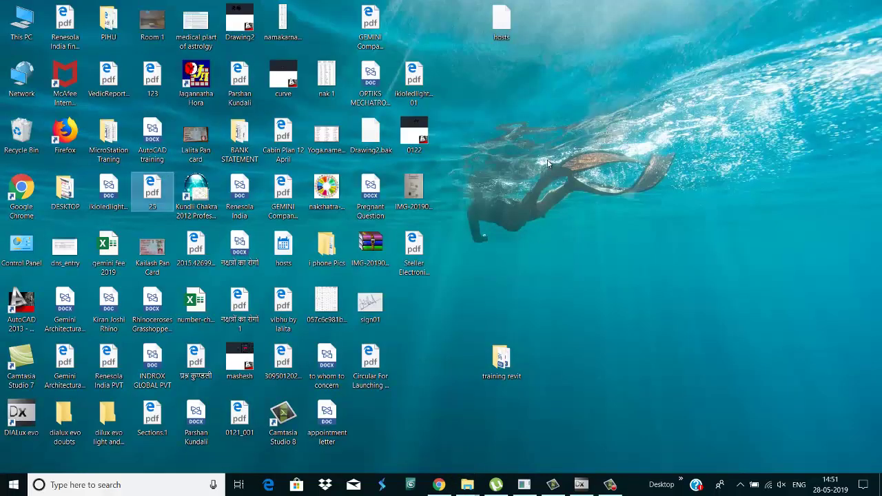
pyautogui.rightClick(548, 163)
pyautogui.click(585, 211)
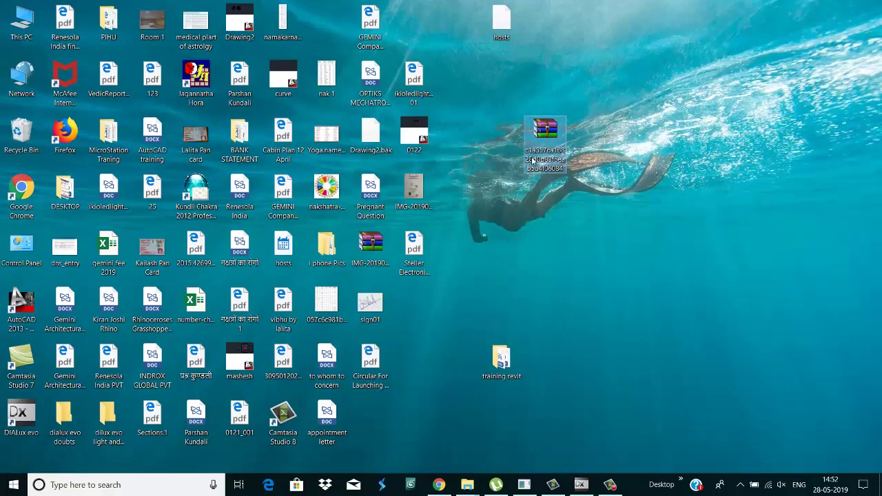
# - Extract the table model zip on the desktop into its own folder and close the stray KeyHolder window
pyautogui.rightClick(555, 141)
pyautogui.click(592, 185)
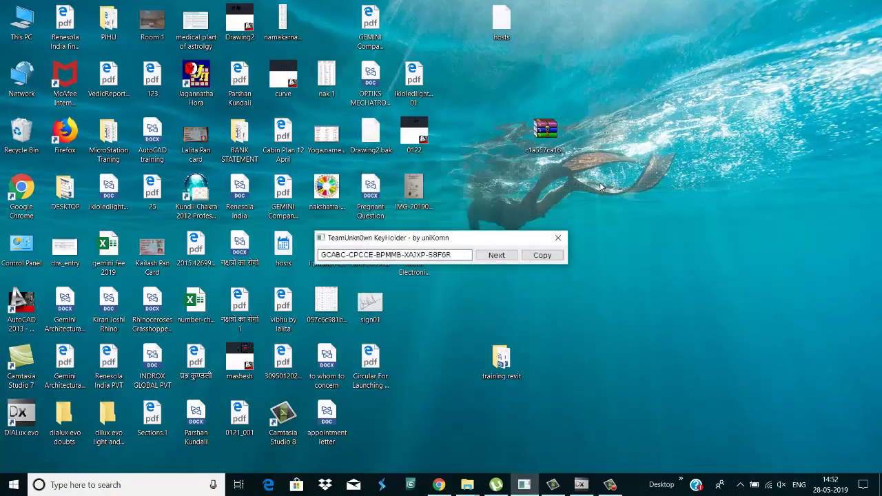
pyautogui.click(558, 237)
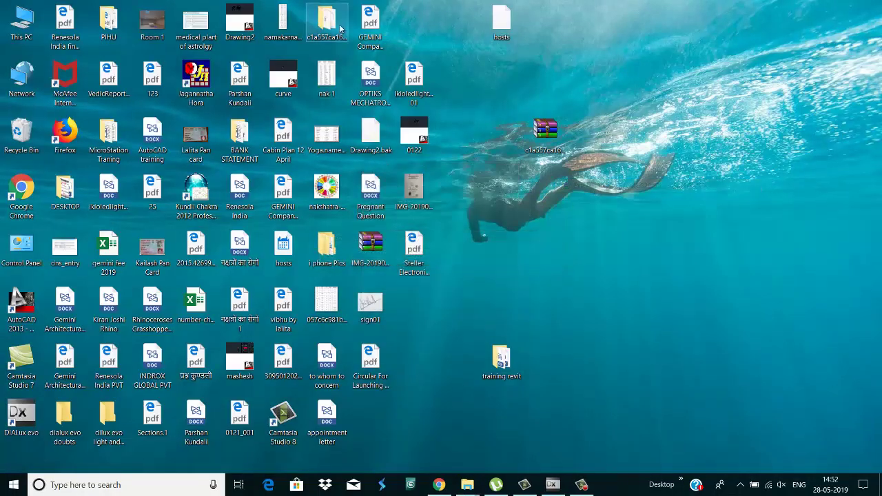
# - Open the extracted folder and examine the file types to find the table's 3D Studio Model file
pyautogui.doubleClick(326, 24)
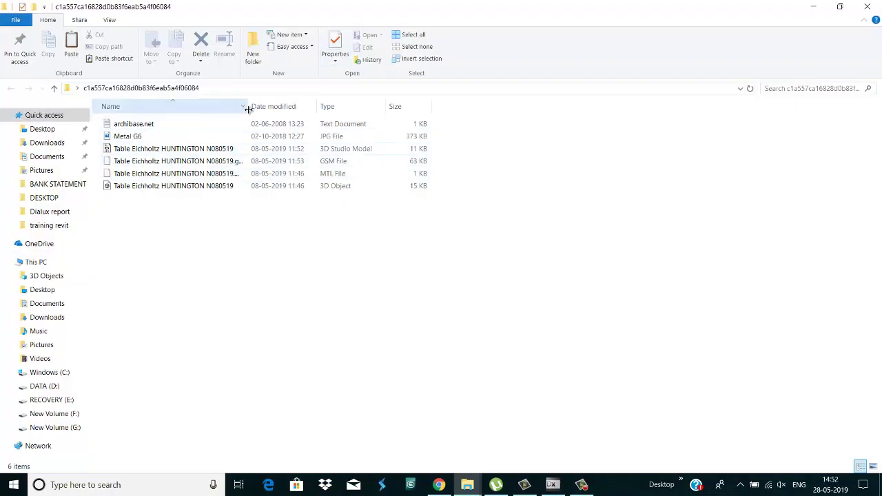
pyautogui.moveTo(249, 112); pyautogui.dragTo(326, 115)
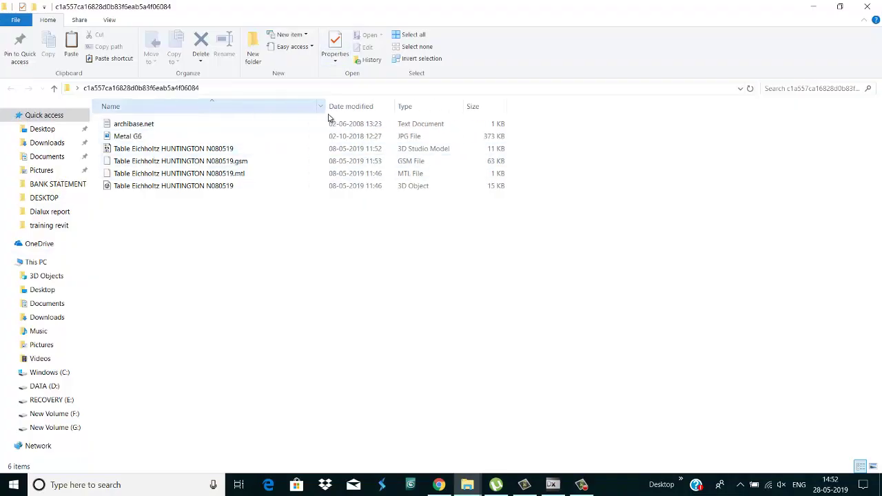
pyautogui.click(120, 151)
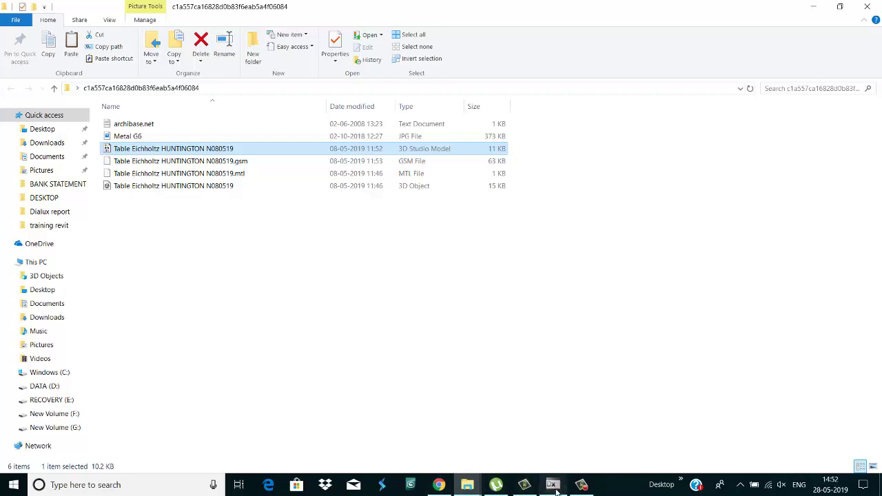
# - Switch to DIALux evo, decline saving, import the 3DS file Table Eichholtz HUNTINGTON N080519 from the extracted desktop folder, and show the inserted object
pyautogui.click(514, 425)
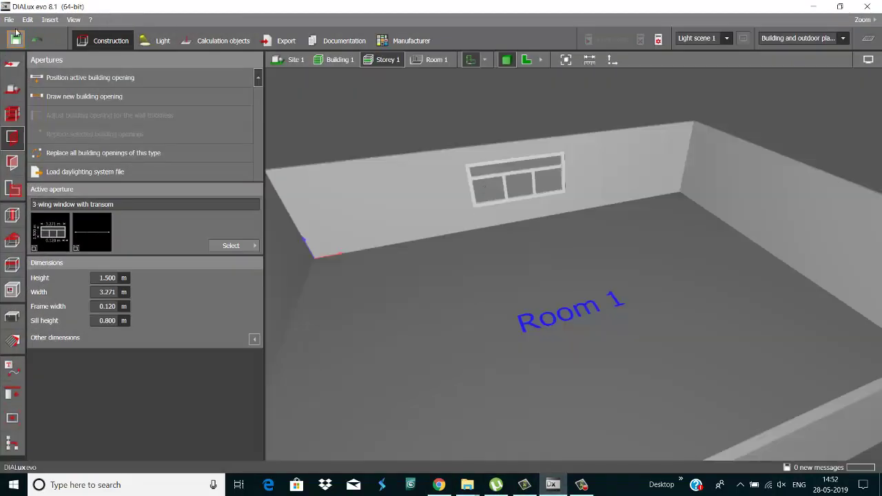
pyautogui.click(9, 20)
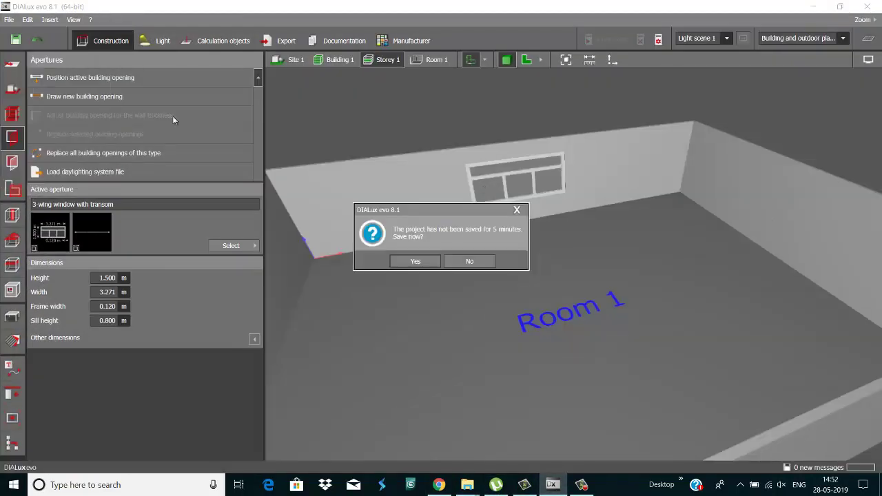
pyautogui.click(469, 261)
pyautogui.click(9, 19)
pyautogui.moveTo(48, 102)
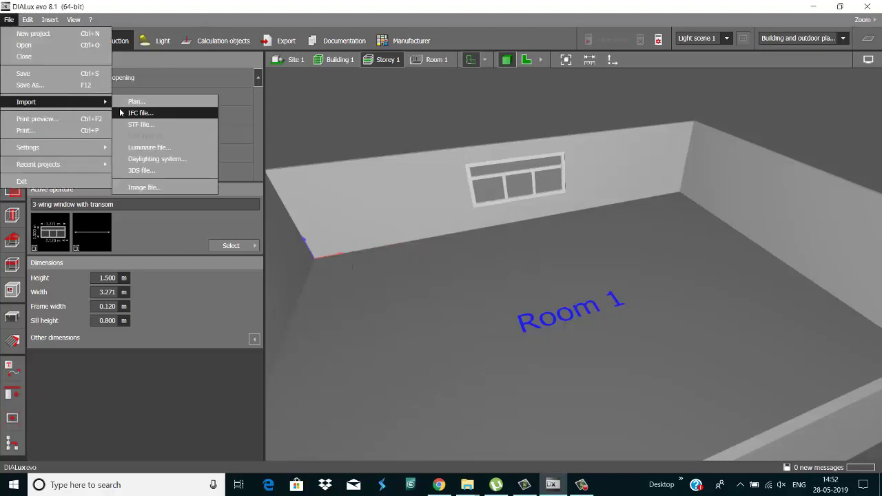
pyautogui.click(153, 173)
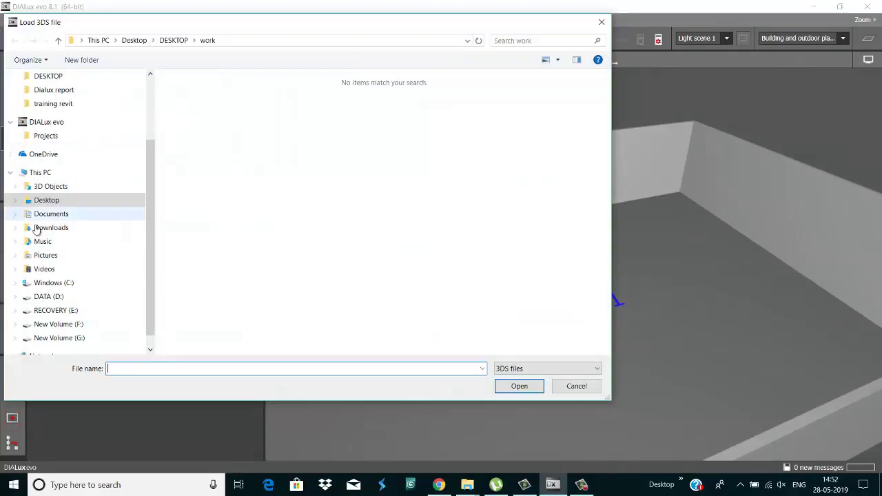
pyautogui.click(55, 200)
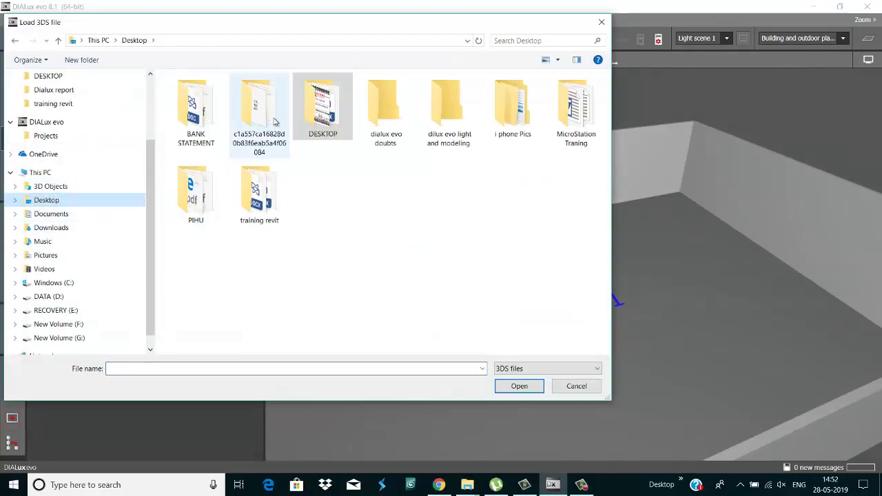
pyautogui.doubleClick(272, 121)
pyautogui.click(216, 96)
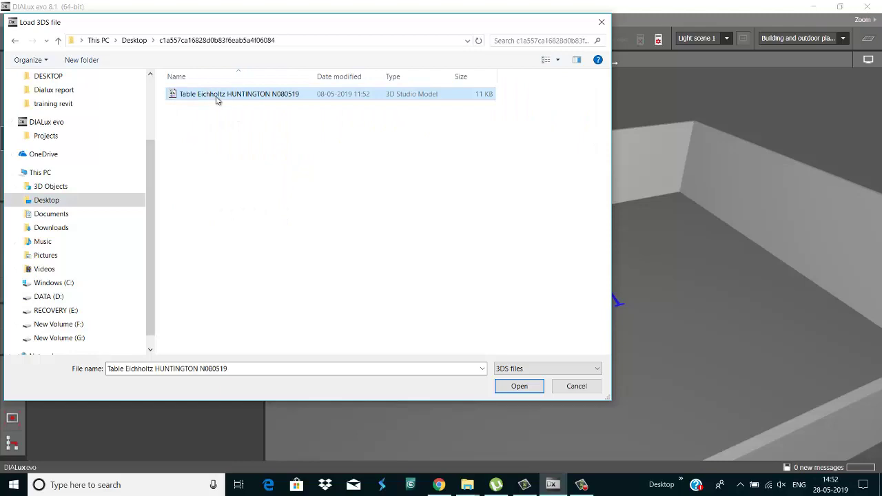
pyautogui.click(519, 386)
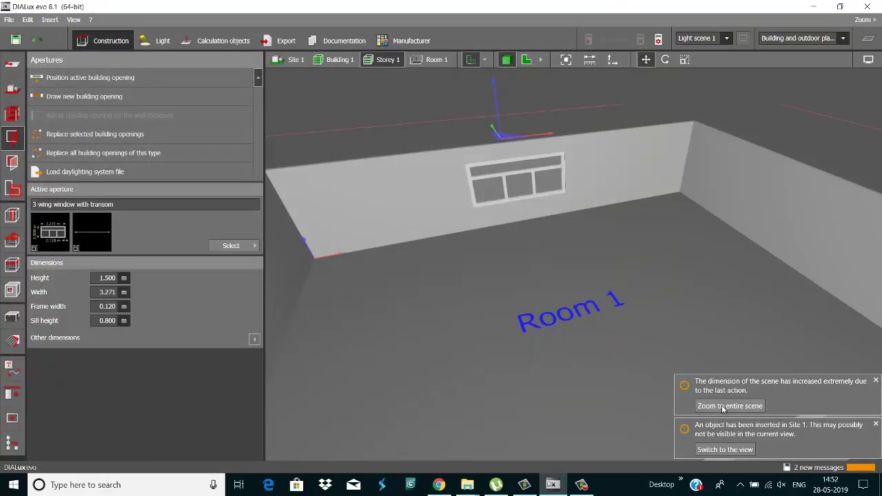
pyautogui.click(730, 405)
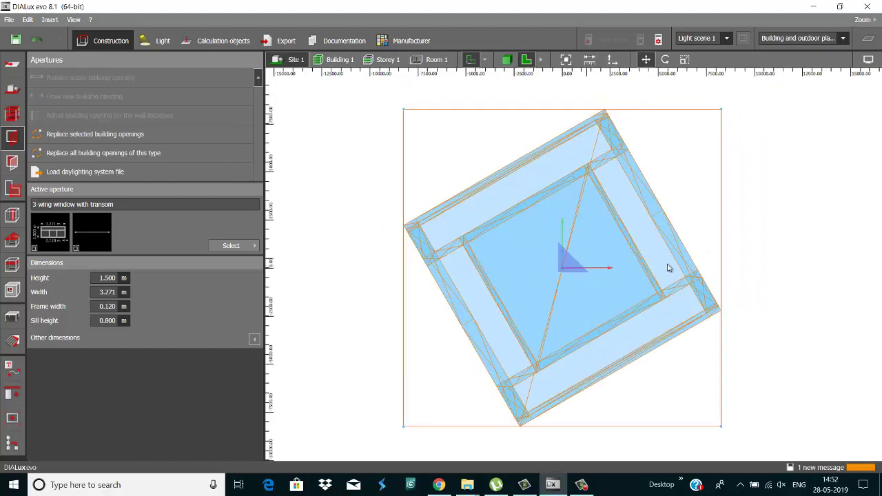
# - Set the imported table's size to 50 × 50 × 10 m in Room 1
pyautogui.click(685, 60)
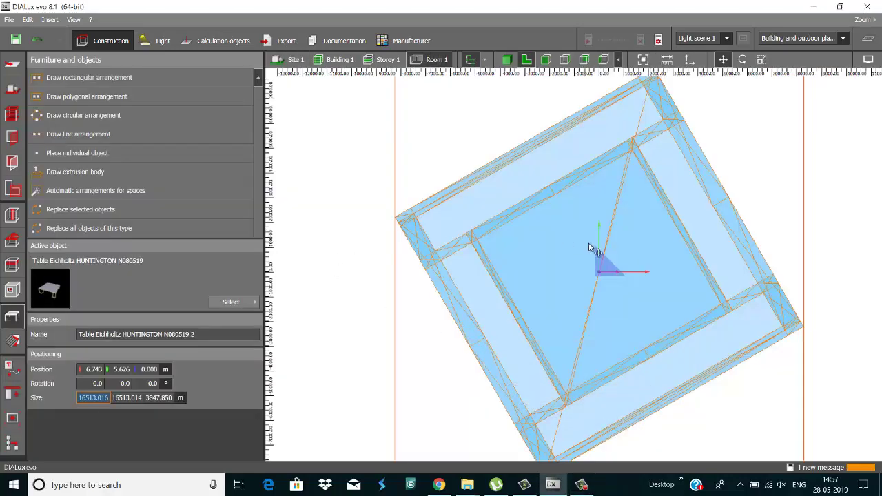
pyautogui.scroll(2, 620, 260)
pyautogui.scroll(-1, 619, 260)
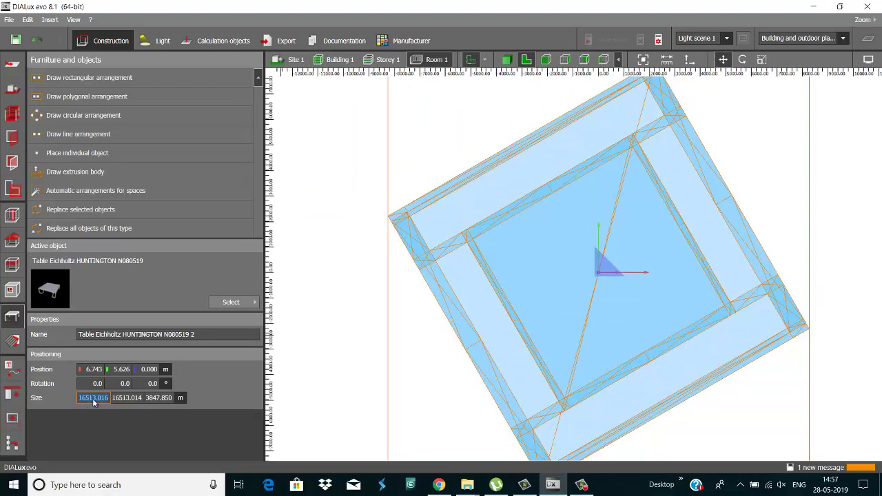
pyautogui.write('50')
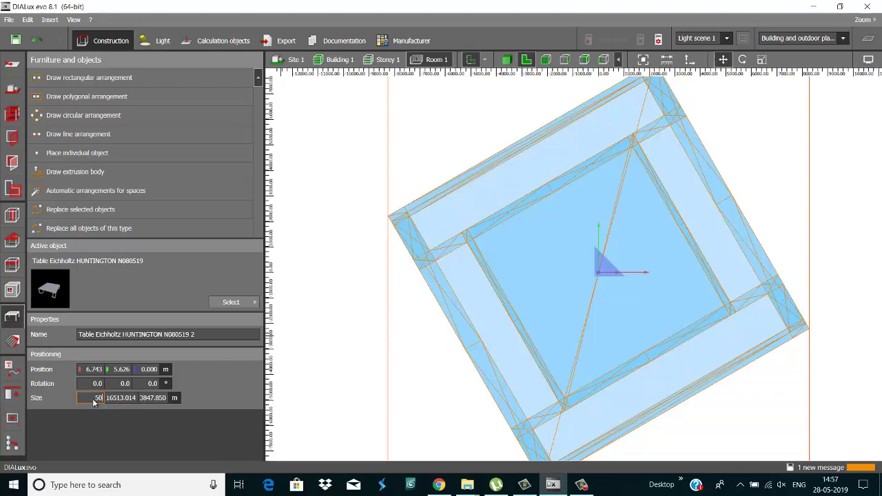
pyautogui.press('Tab')
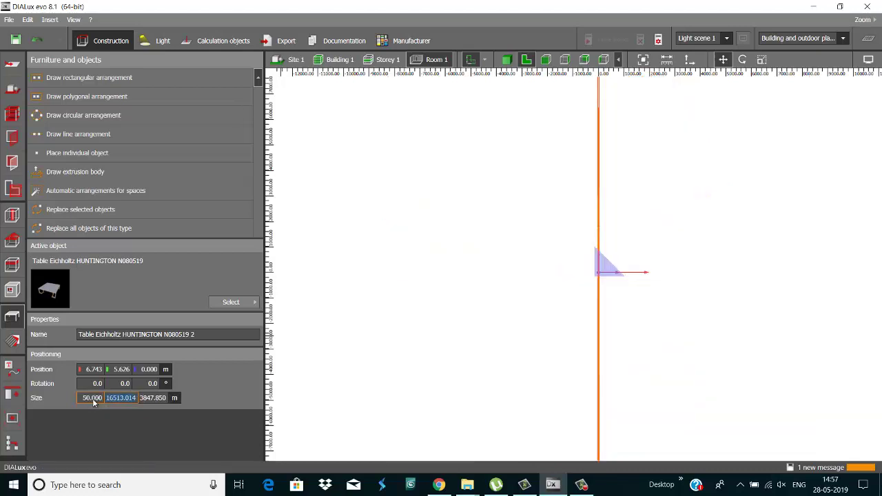
pyautogui.write('50')
pyautogui.press('Tab')
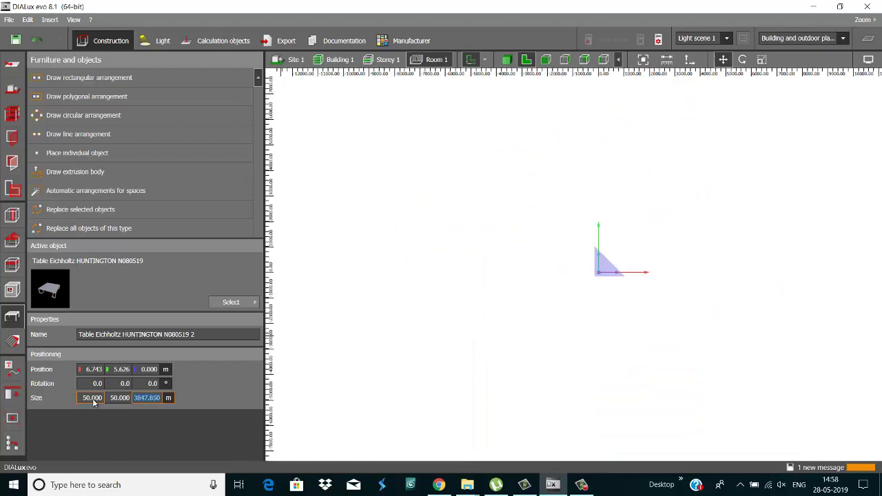
pyautogui.write('10')
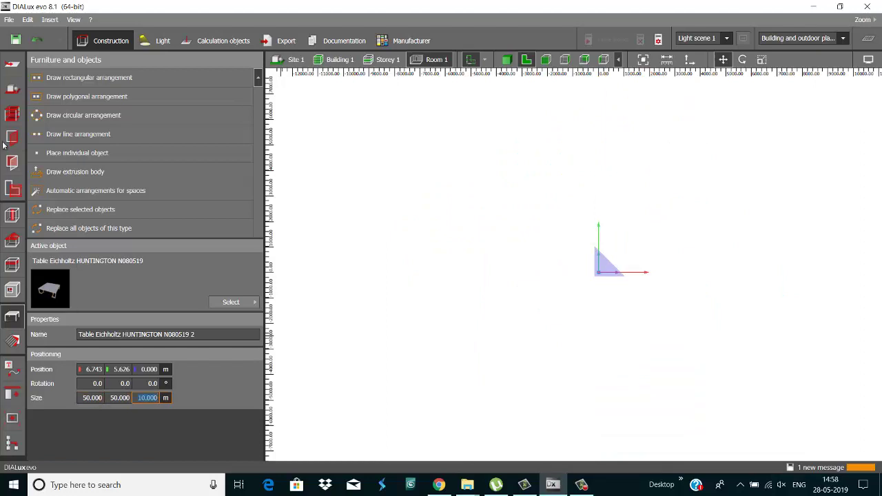
pyautogui.scroll(10, 613, 282)
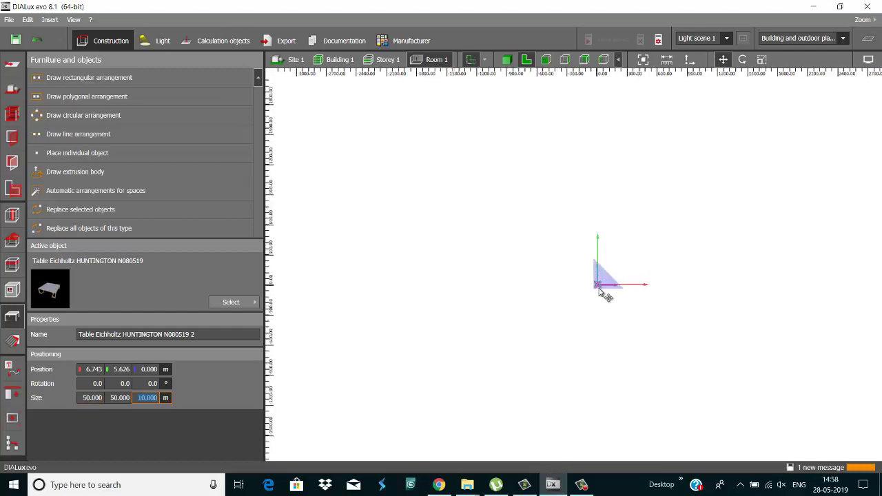
pyautogui.scroll(10, 606, 289)
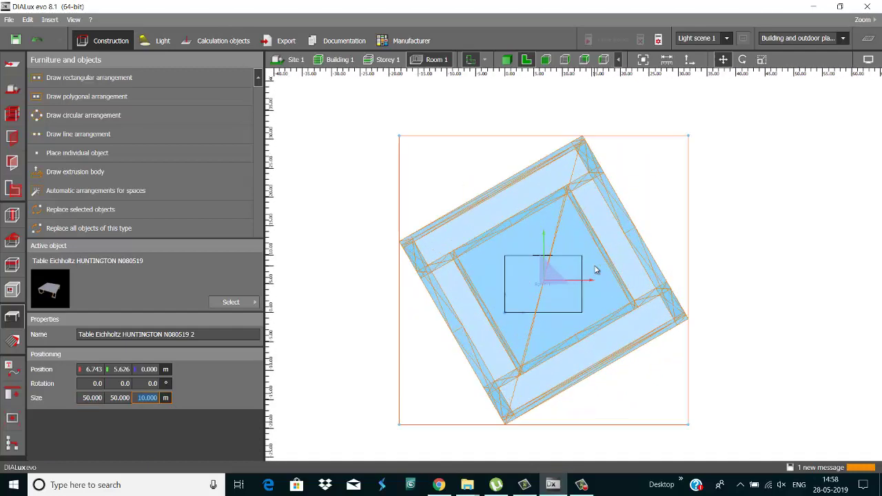
pyautogui.scroll(-3, 595, 270)
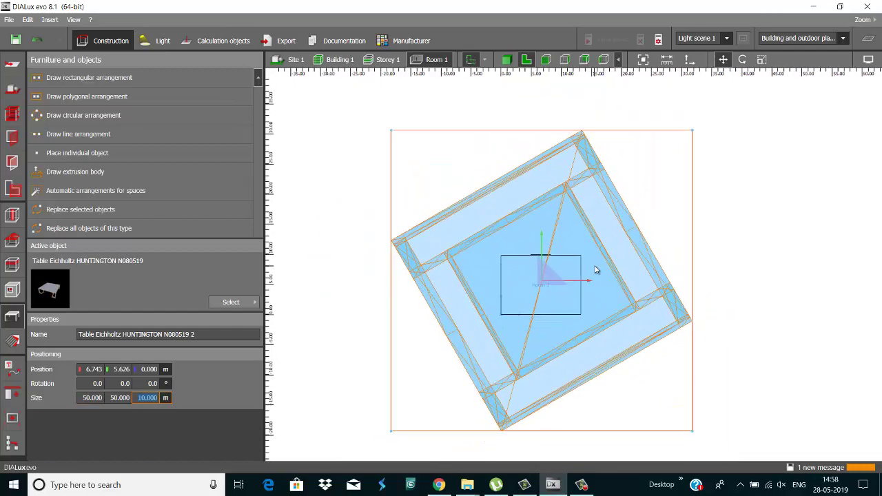
# - Reduce the table's size to 10 × 10 × 2 m
pyautogui.click(92, 397)
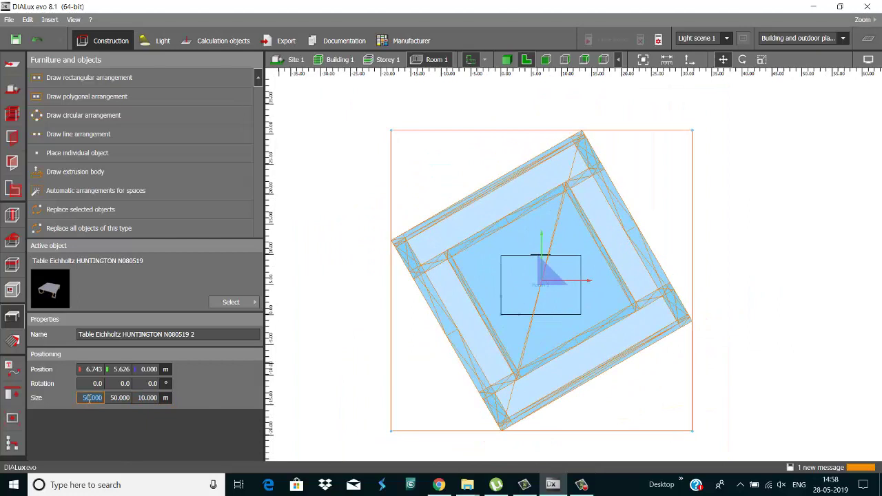
pyautogui.write('10')
pyautogui.press('Tab')
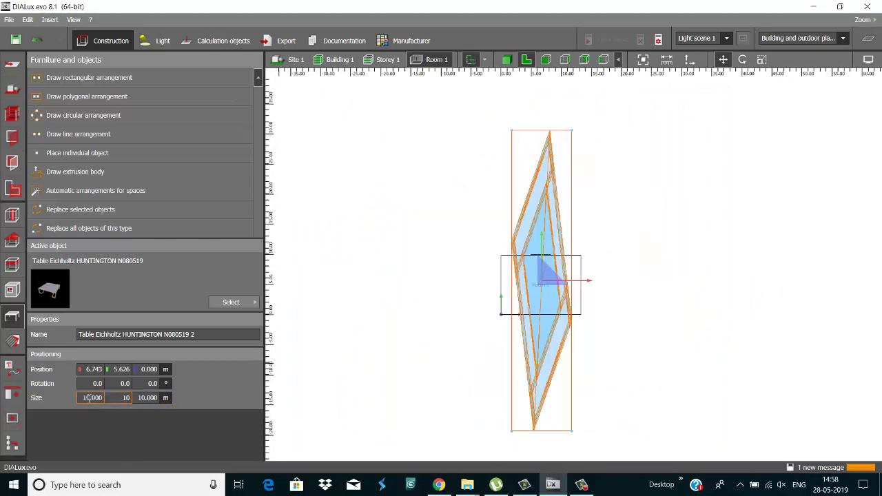
pyautogui.write('10')
pyautogui.press('Tab')
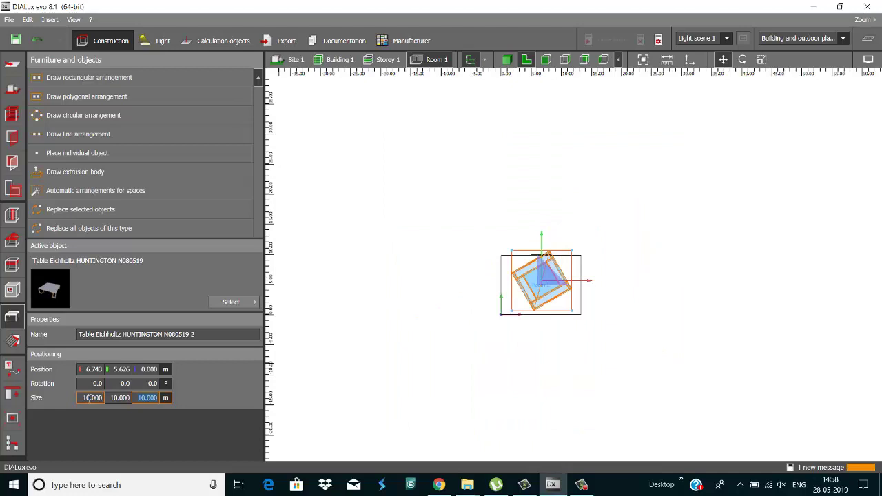
pyautogui.write('2')
pyautogui.press('Return')
pyautogui.scroll(5, 568, 274)
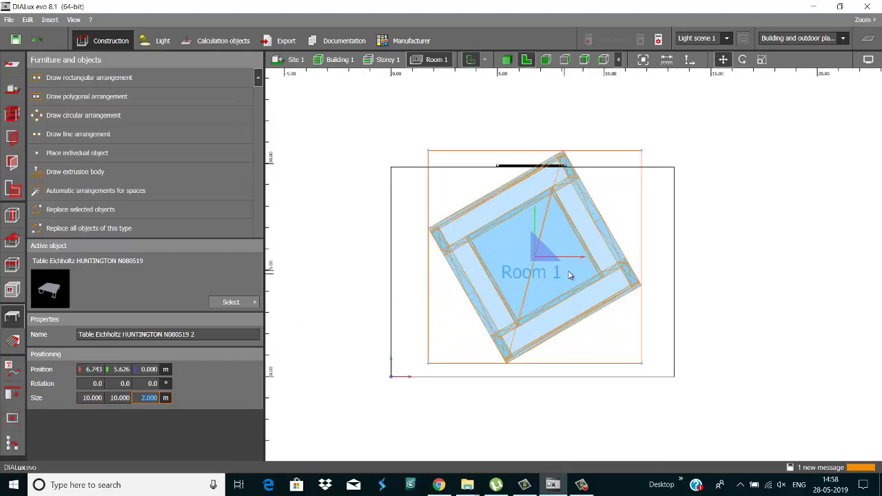
# - Shift the table in plan to a Y position of about 5.2 m and set its size to 3 × 3 × 1 m
pyautogui.moveTo(569, 265)
pyautogui.mouseDown()
pyautogui.moveTo(669, 250)
pyautogui.moveTo(566, 270)
pyautogui.mouseUp()
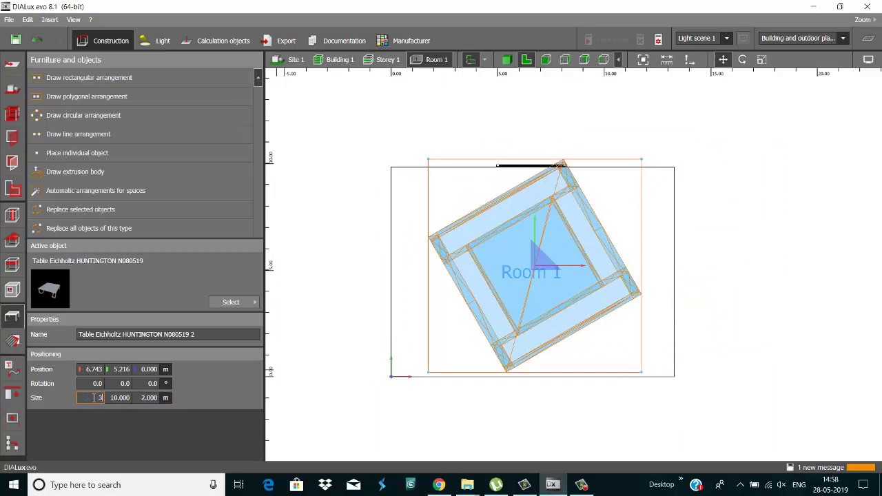
pyautogui.press('Tab')
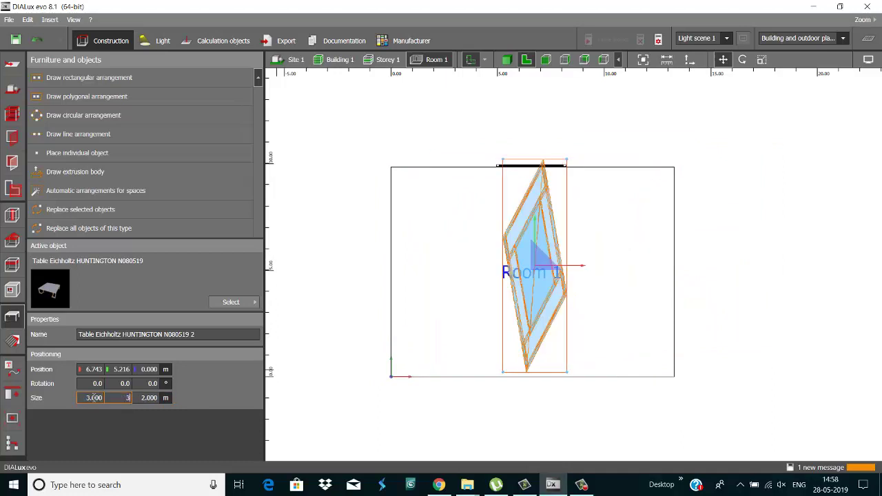
pyautogui.write('3')
pyautogui.press('Tab')
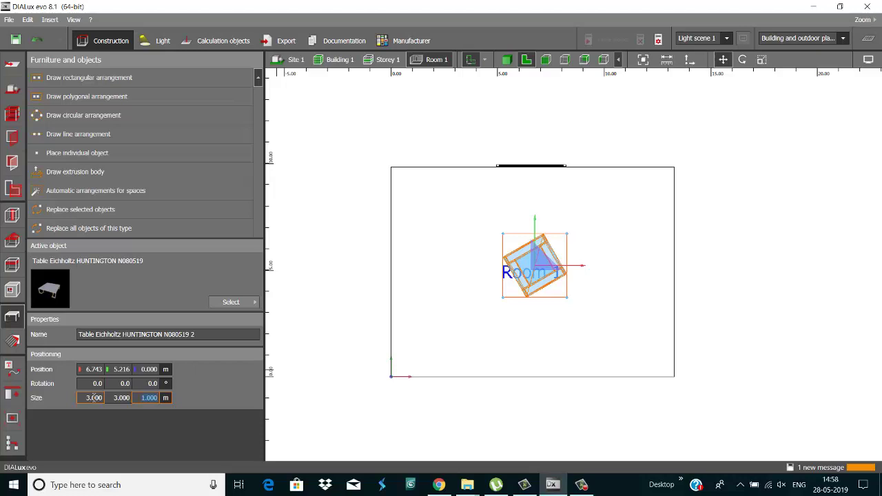
# - Inspect the table in 3D, then select it and raise it to a Z position of about 0.3 m
pyautogui.click(507, 60)
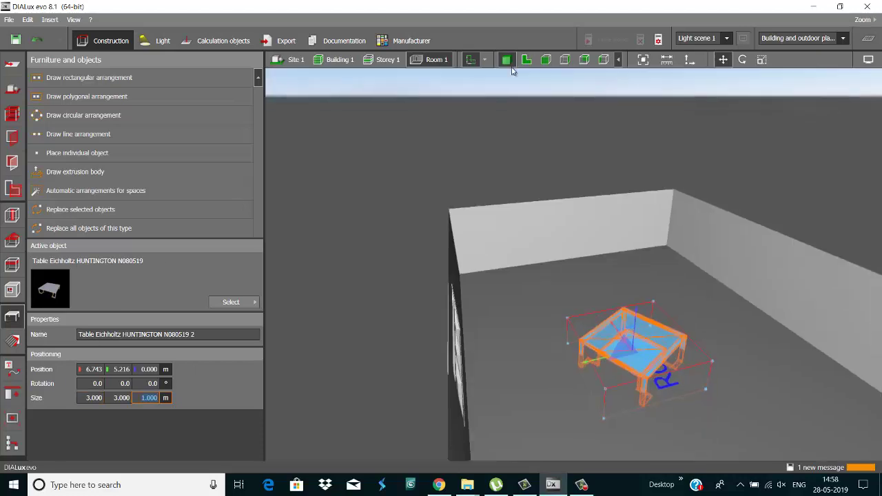
pyautogui.click(640, 332)
pyautogui.moveTo(640, 332); pyautogui.dragTo(427, 262)
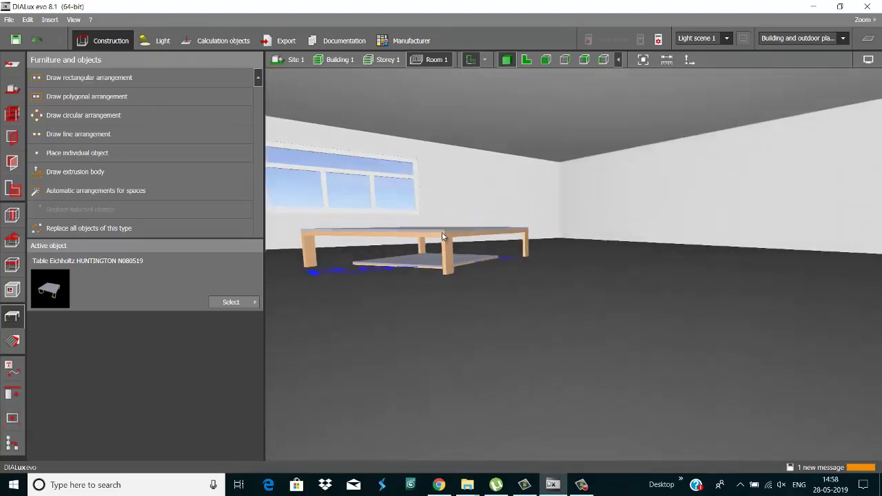
pyautogui.click(427, 262)
pyautogui.click(723, 59)
pyautogui.moveTo(441, 227); pyautogui.dragTo(441, 194)
pyautogui.scroll(-3, 496, 258)
pyautogui.moveTo(497, 254); pyautogui.dragTo(648, 172)
pyautogui.scroll(2, 690, 238)
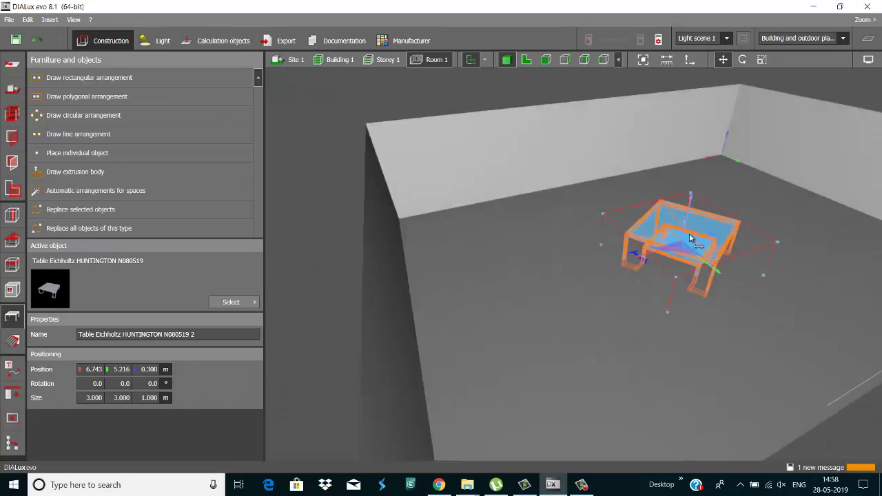
# - Rotate the table -90° about its vertical axis in the floor plan and check it in 3D
pyautogui.click(742, 60)
pyautogui.moveTo(722, 278); pyautogui.dragTo(712, 281)
pyautogui.press('Escape')
pyautogui.click(712, 282)
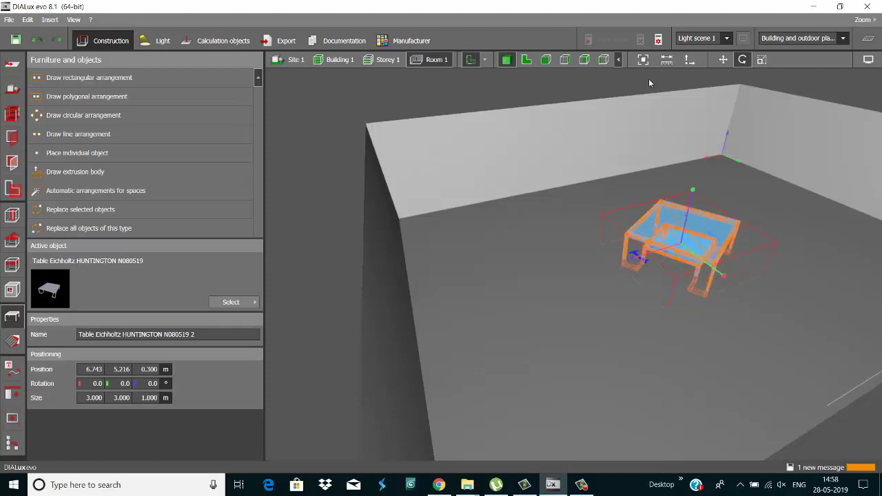
pyautogui.click(526, 60)
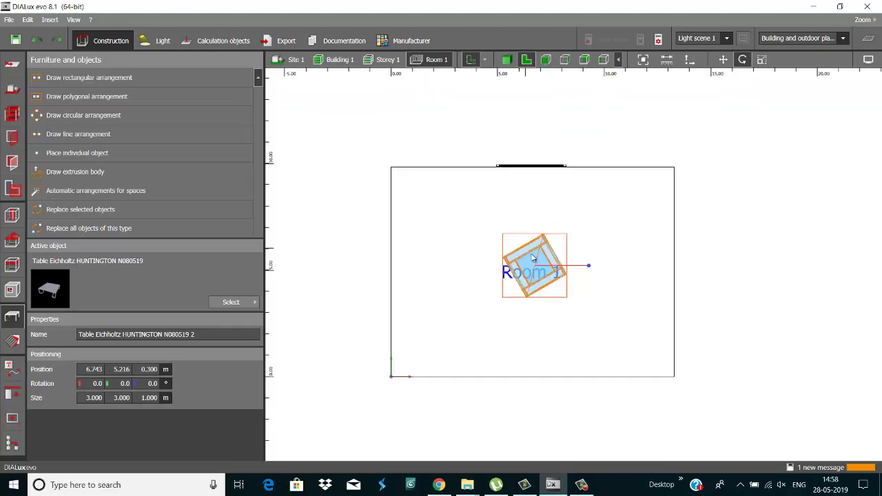
pyautogui.moveTo(577, 265); pyautogui.dragTo(532, 324)
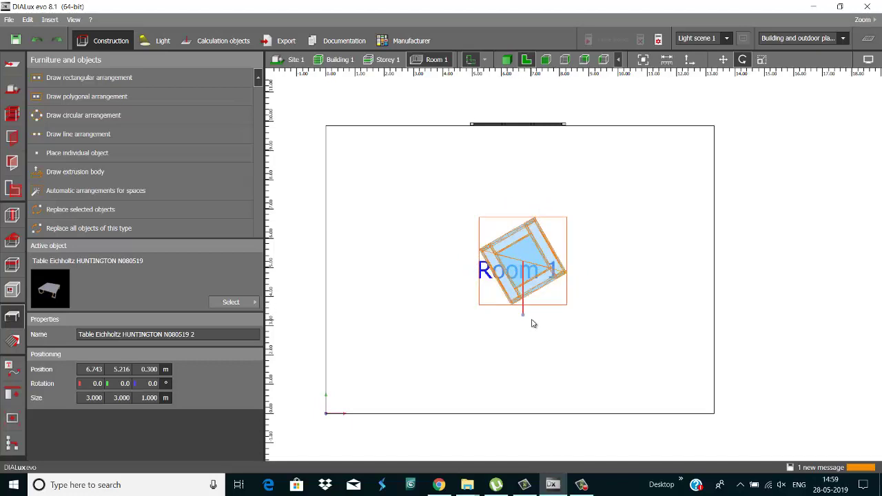
pyautogui.click(505, 59)
pyautogui.moveTo(610, 209); pyautogui.dragTo(584, 245)
pyautogui.moveTo(538, 228); pyautogui.dragTo(525, 218)
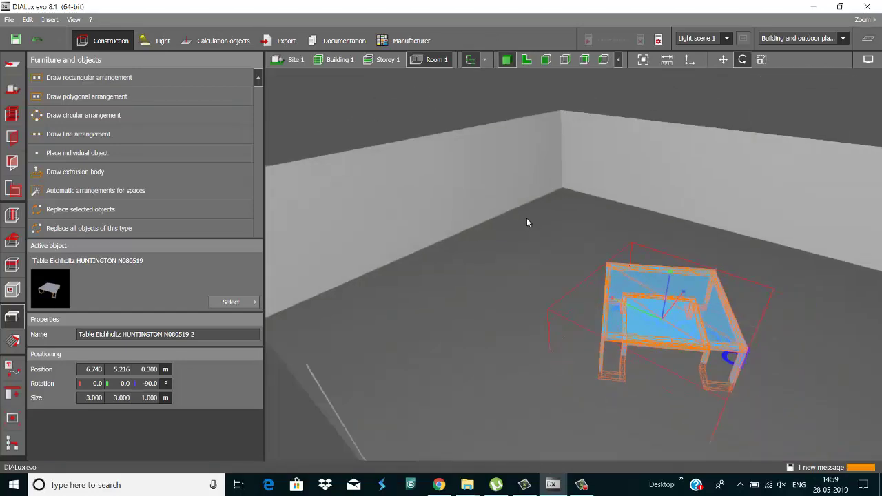
pyautogui.scroll(2, 685, 297)
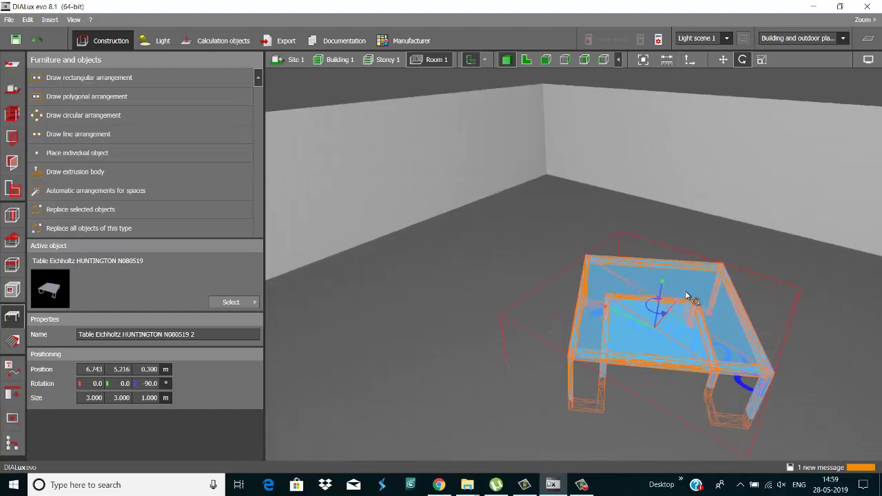
pyautogui.moveTo(676, 340); pyautogui.dragTo(696, 232)
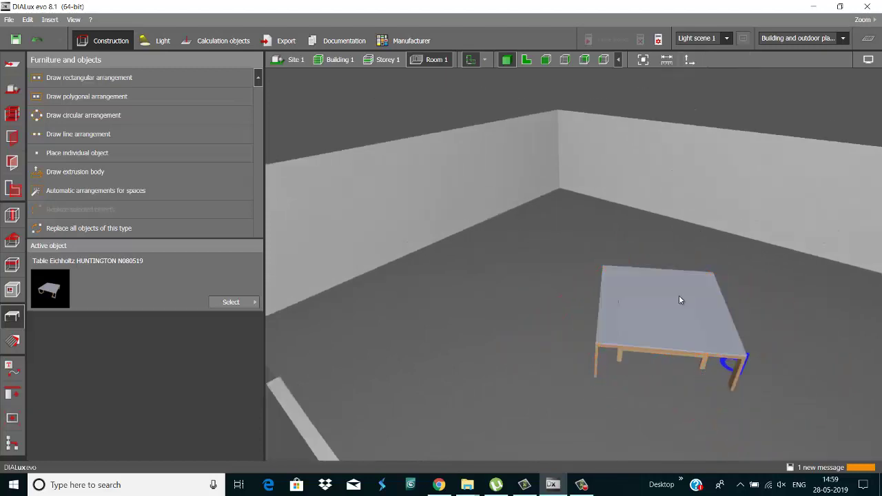
pyautogui.moveTo(676, 301); pyautogui.dragTo(676, 274, button='middle')
# - Select the table and, in an elevation view, raise it to a Z position of 0.5 m so its legs rest on the floor
pyautogui.click(677, 273)
pyautogui.click(724, 61)
pyautogui.moveTo(680, 246); pyautogui.dragTo(682, 241)
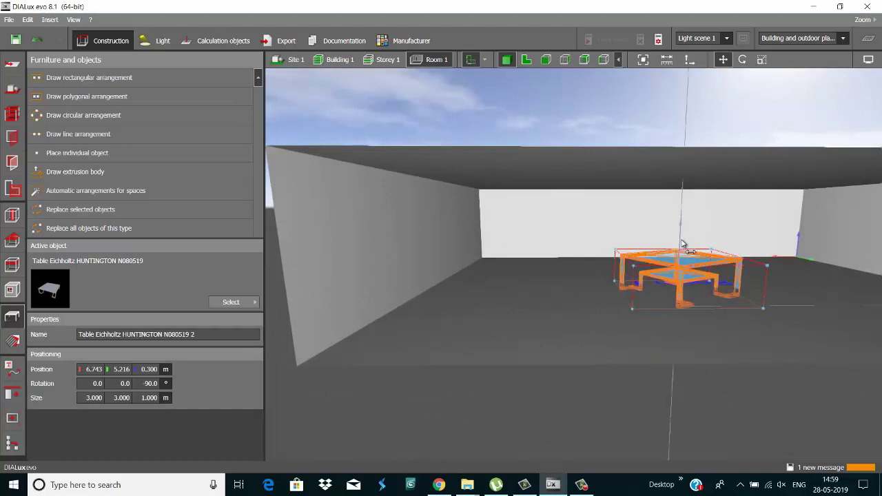
pyautogui.moveTo(585, 213); pyautogui.dragTo(597, 113, button='right')
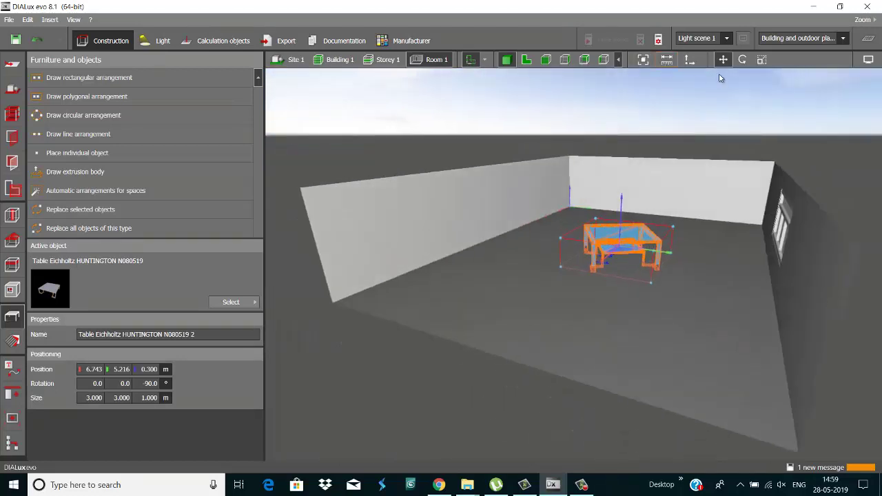
pyautogui.click(761, 61)
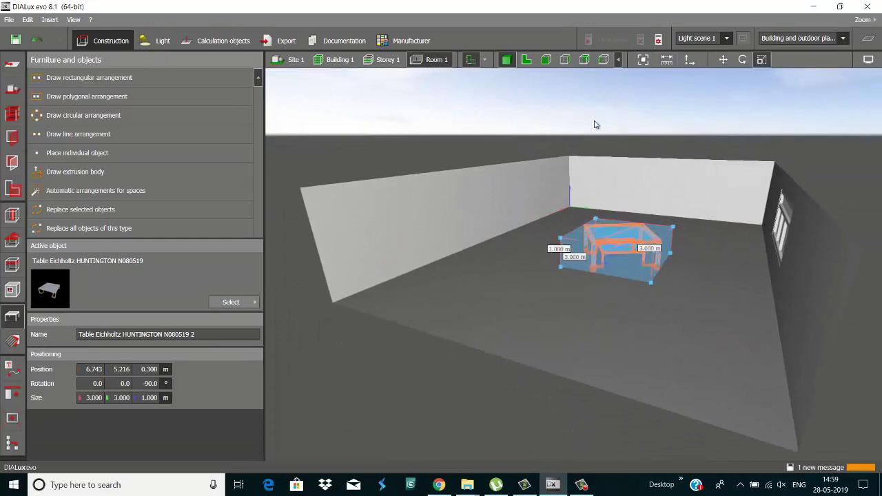
pyautogui.click(545, 60)
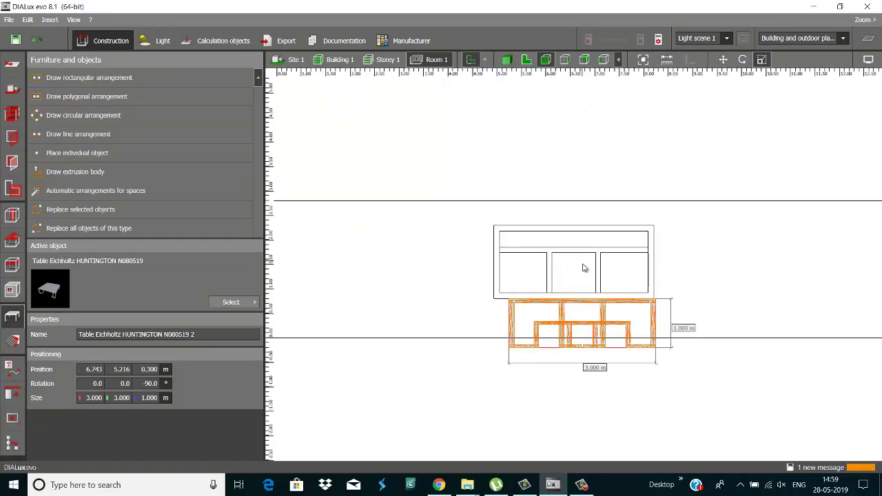
pyautogui.click(723, 61)
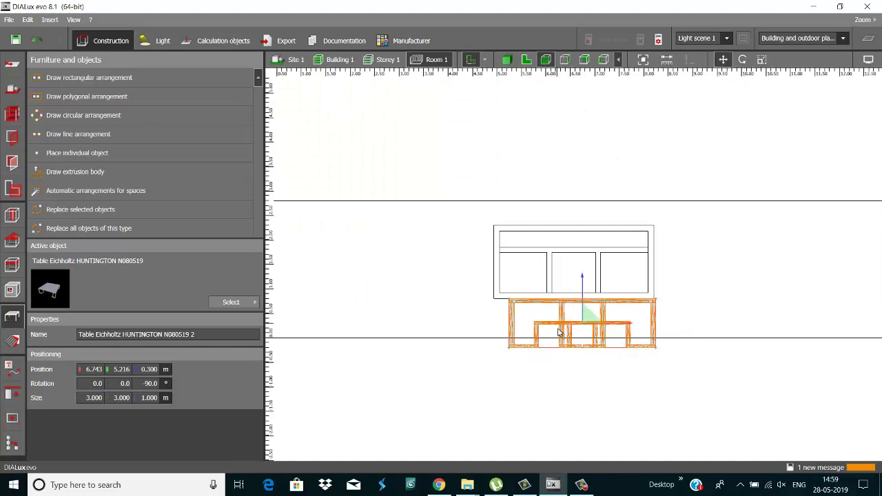
pyautogui.moveTo(582, 312); pyautogui.dragTo(585, 302)
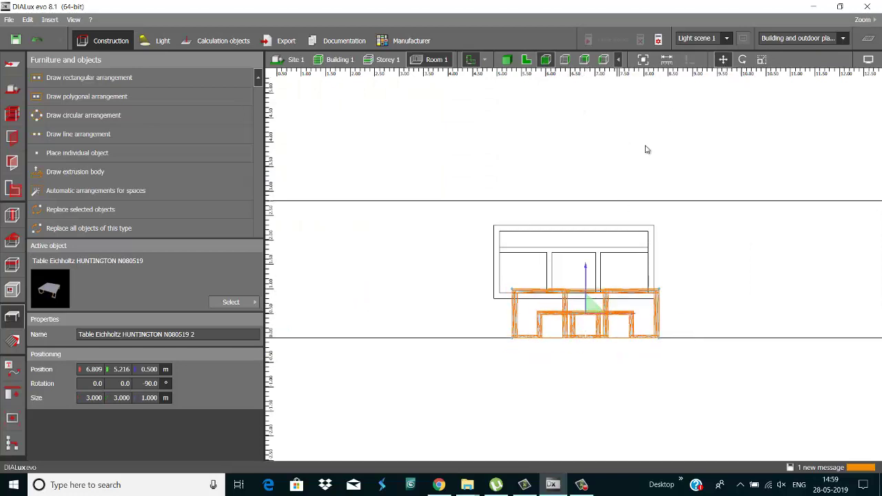
# - Scale the table's height down to about 0.72 m from its upper edge and inspect it in the 3D room
pyautogui.click(761, 60)
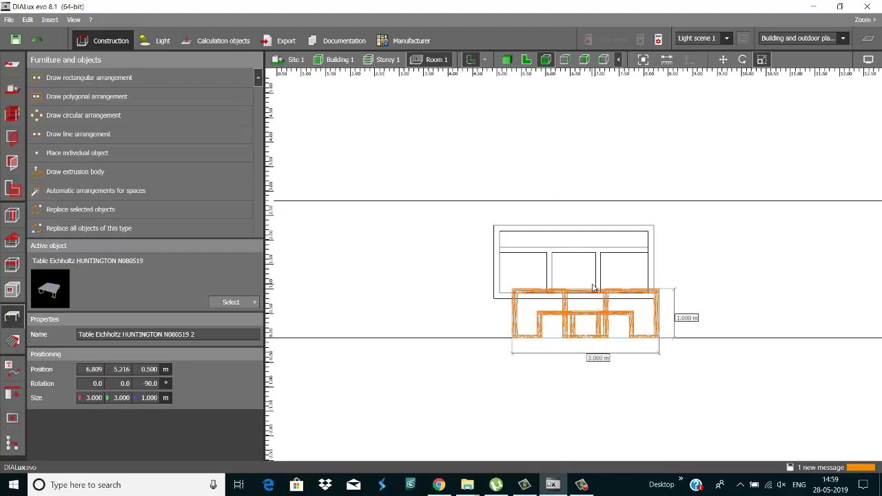
pyautogui.moveTo(594, 290); pyautogui.dragTo(593, 307)
pyautogui.click(505, 61)
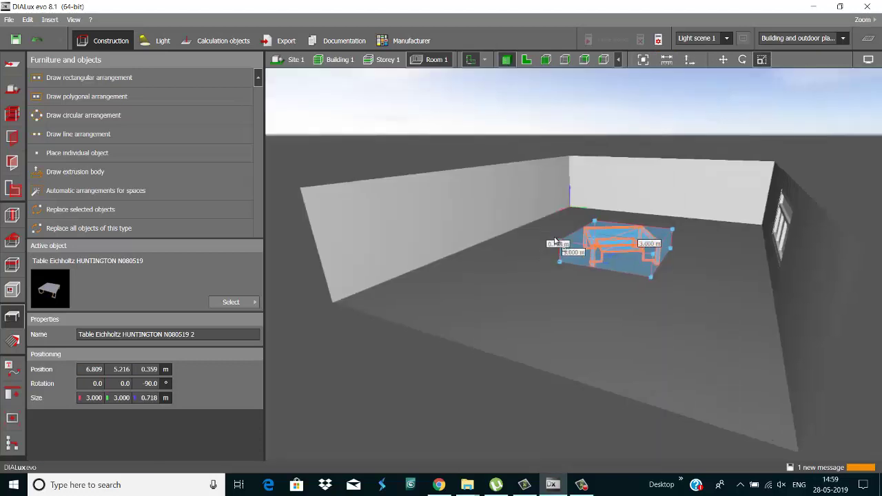
pyautogui.click(547, 148)
pyautogui.moveTo(532, 256); pyautogui.dragTo(673, 337)
pyautogui.scroll(5, 562, 238)
pyautogui.scroll(-5, 562, 238)
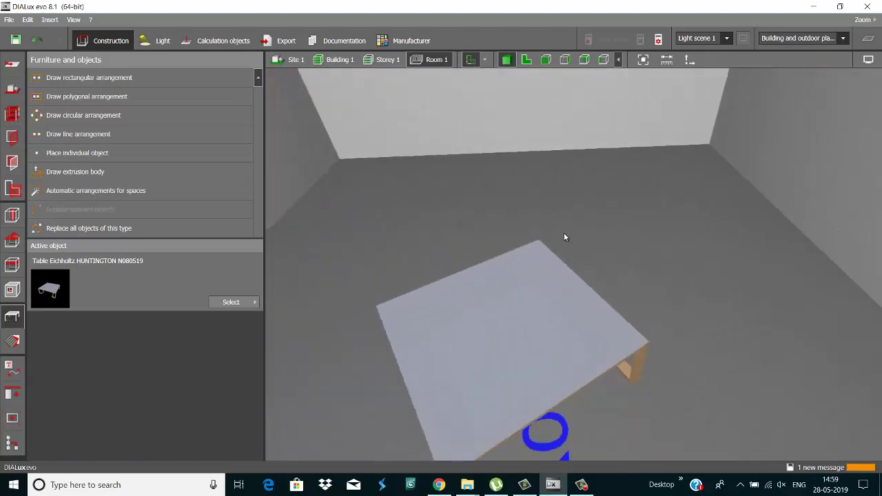
pyautogui.moveTo(558, 239); pyautogui.dragTo(669, 191)
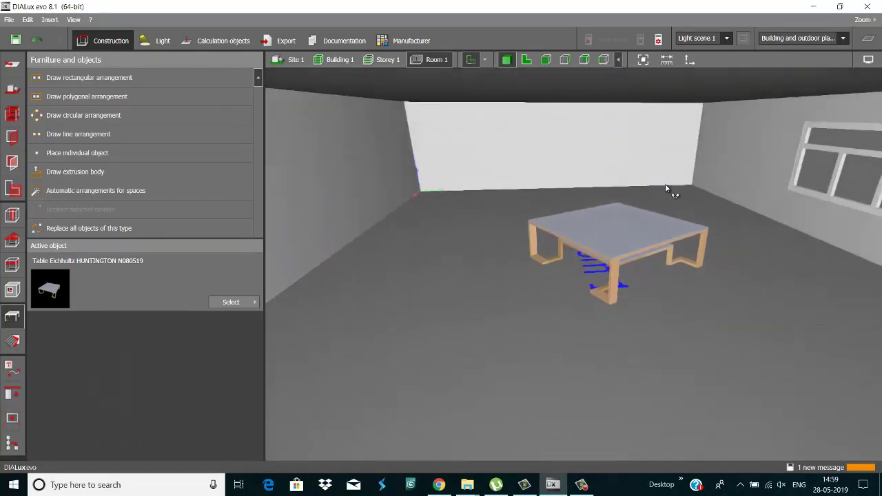
# - Switch to Chrome and browse the related furniture models and object categories on the Archive 3D table page
pyautogui.click(442, 486)
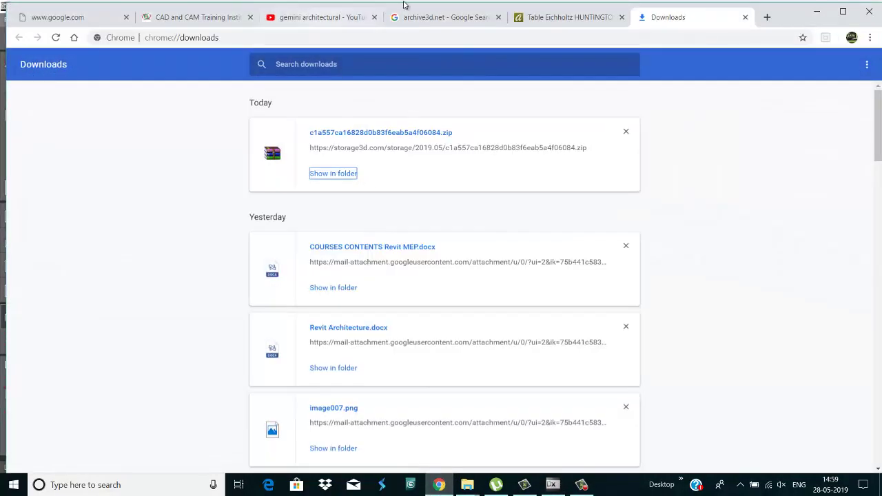
pyautogui.click(423, 18)
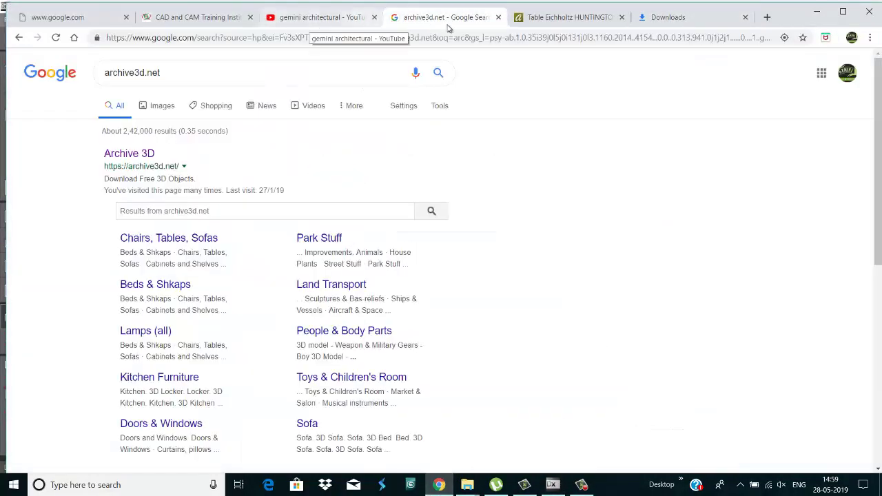
pyautogui.click(570, 19)
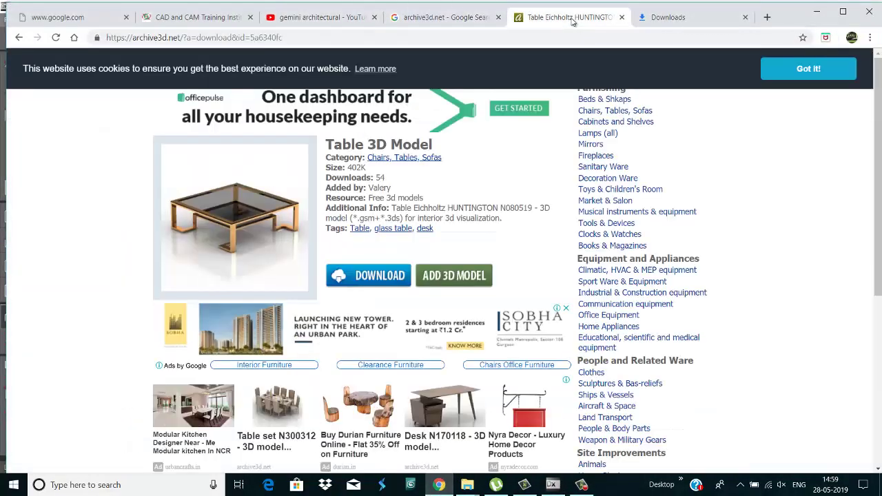
pyautogui.scroll(-3, 337, 215)
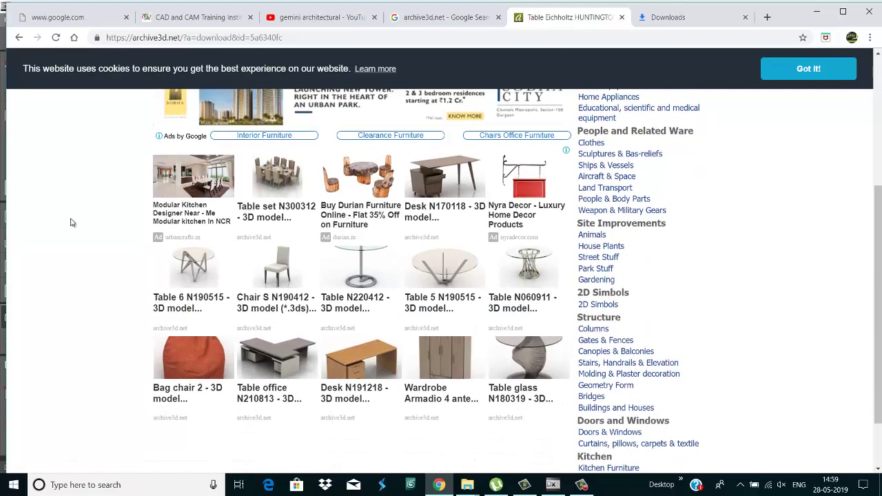
pyautogui.scroll(-1, 508, 301)
pyautogui.scroll(2, 510, 300)
pyautogui.scroll(-3, 465, 214)
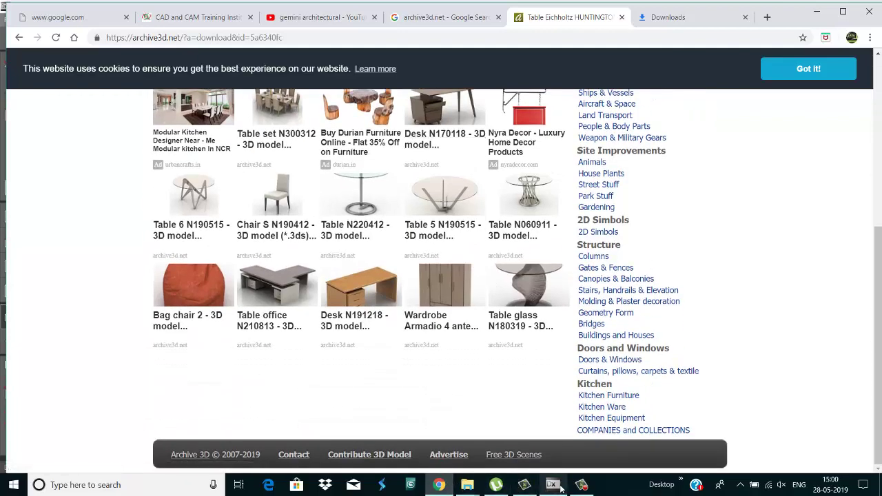
# - Switch back to DIALux evo, select the table in the 3D view and open the material catalog
pyautogui.click(552, 486)
pyautogui.moveTo(435, 211); pyautogui.dragTo(646, 208)
pyautogui.click(518, 290)
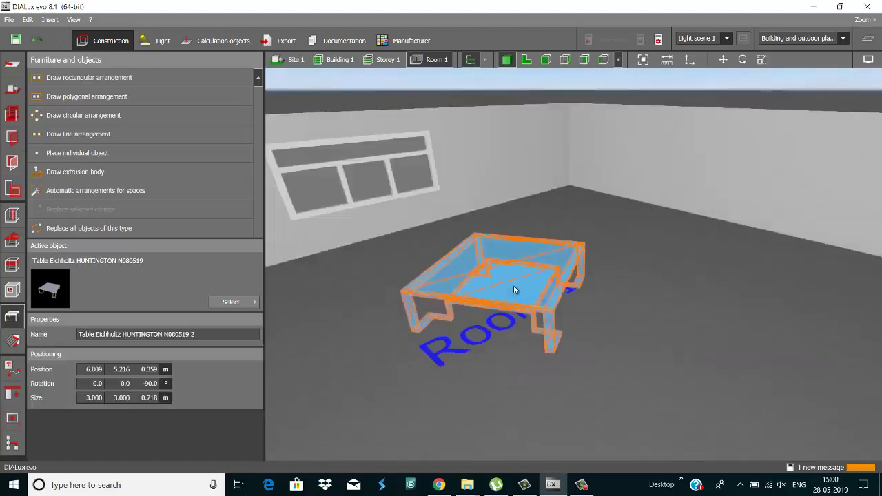
pyautogui.click(13, 341)
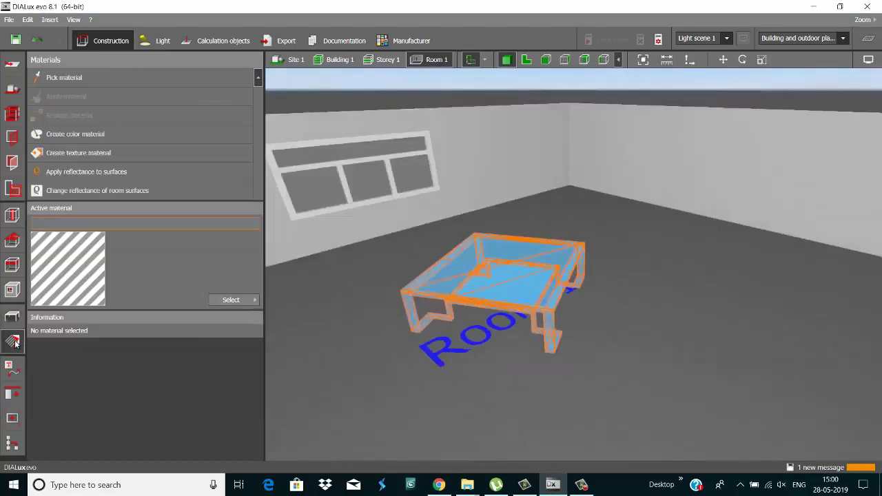
pyautogui.click(249, 300)
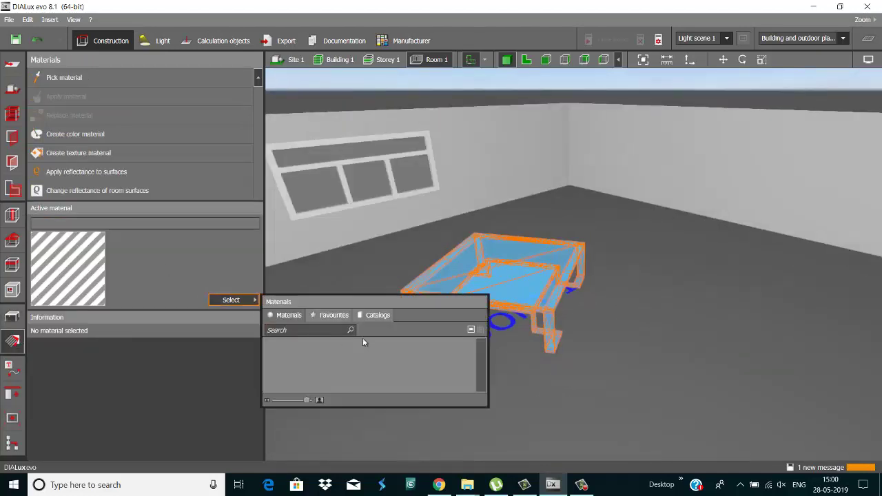
pyautogui.click(374, 314)
pyautogui.click(305, 363)
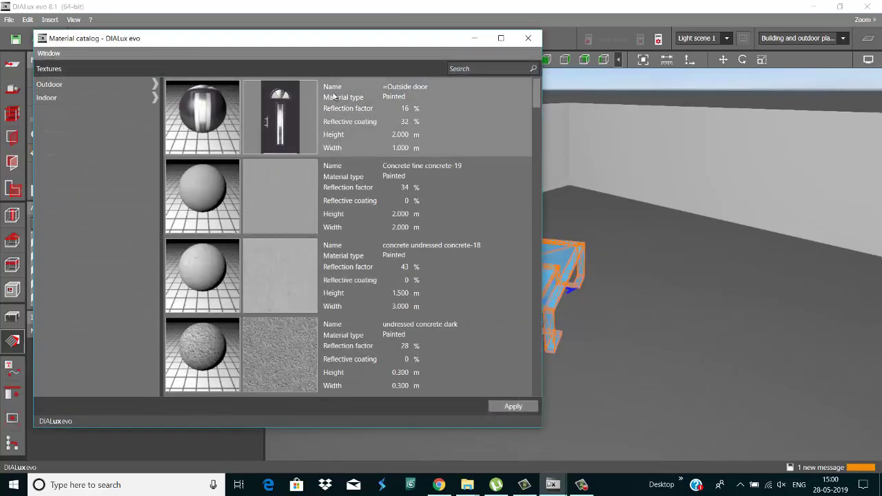
# - Look through the catalog's concrete, tile, brick, stone and wood textures for a suitable table material
pyautogui.scroll(-10, 219, 227)
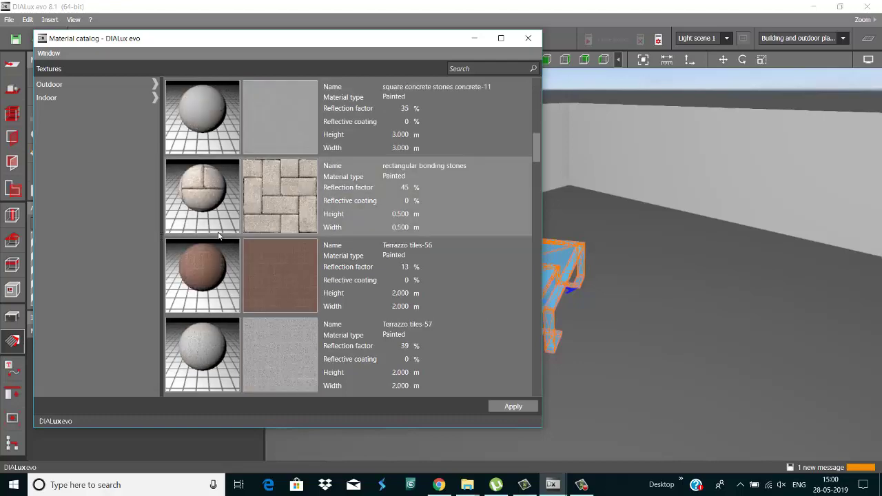
pyautogui.scroll(-10, 219, 237)
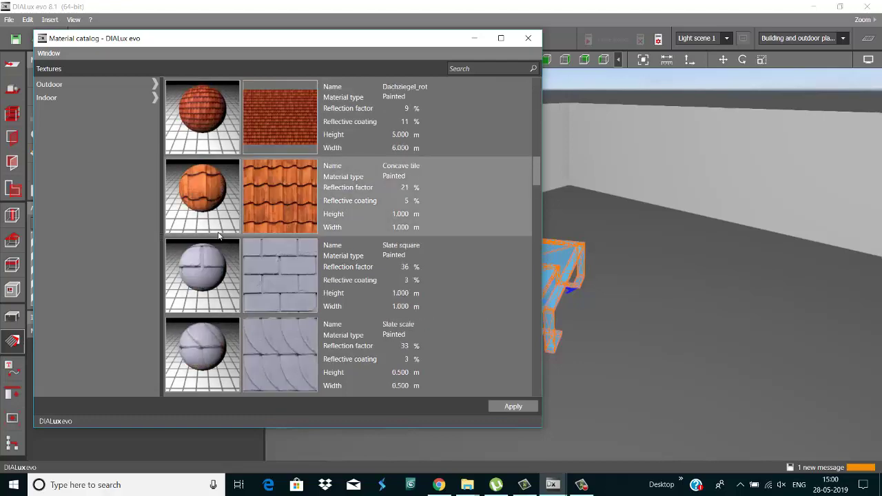
pyautogui.scroll(-10, 220, 236)
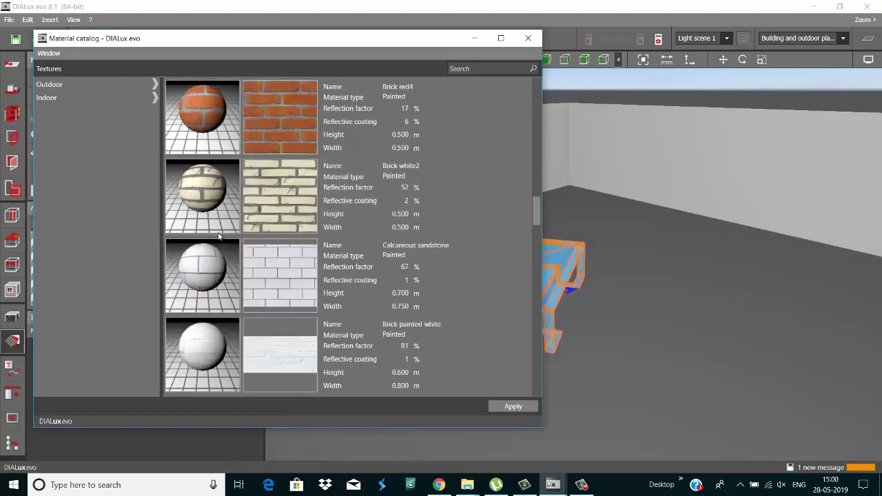
pyautogui.scroll(-10, 219, 237)
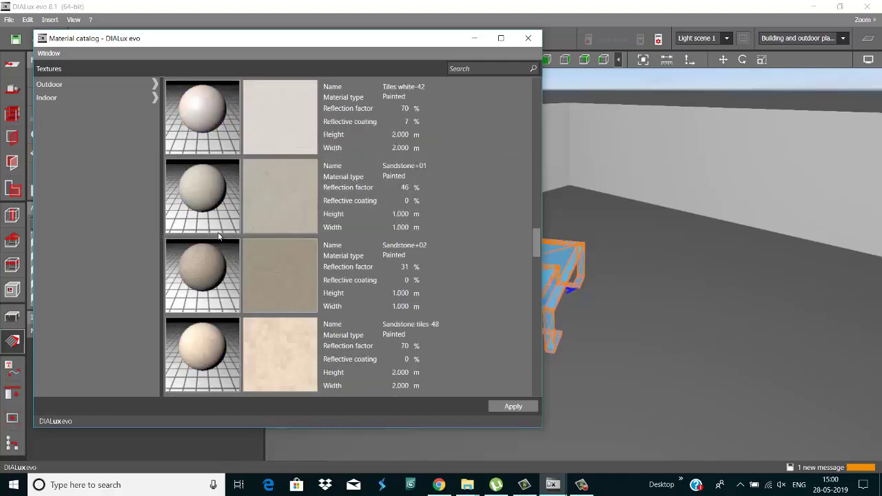
pyautogui.scroll(-3, 219, 236)
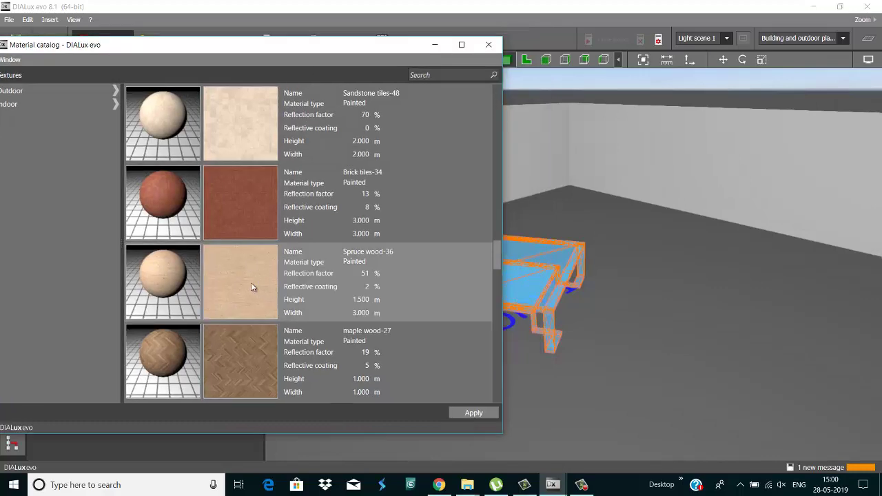
pyautogui.scroll(8, 232, 246)
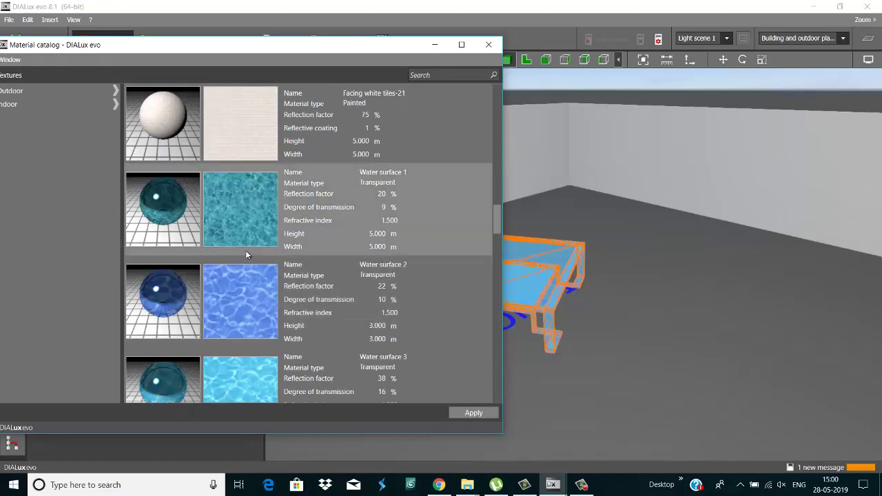
pyautogui.scroll(10, 252, 241)
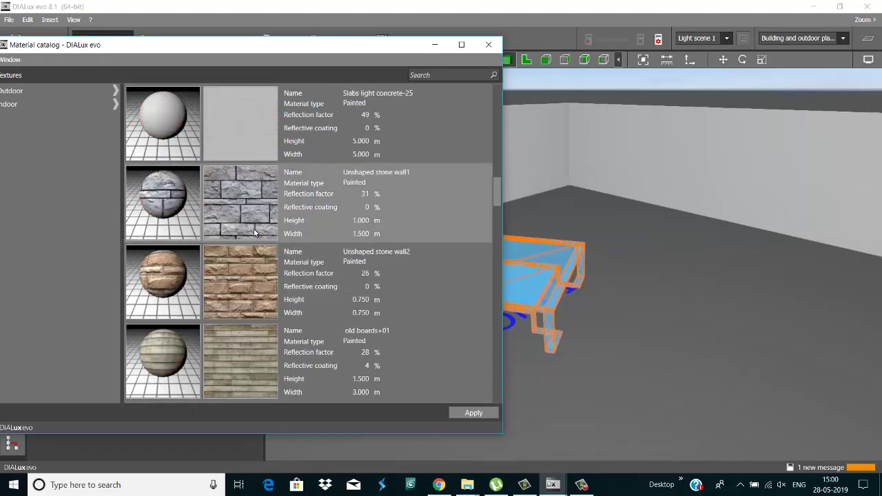
pyautogui.scroll(12, 254, 232)
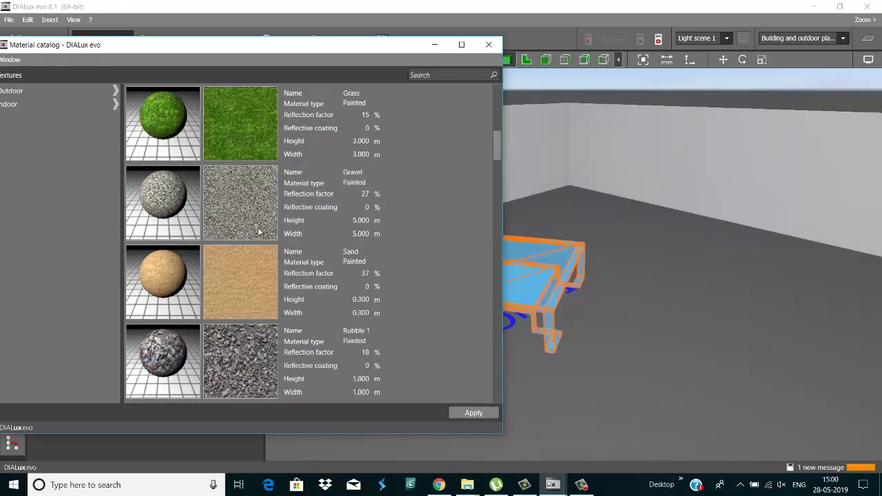
pyautogui.scroll(6, 256, 230)
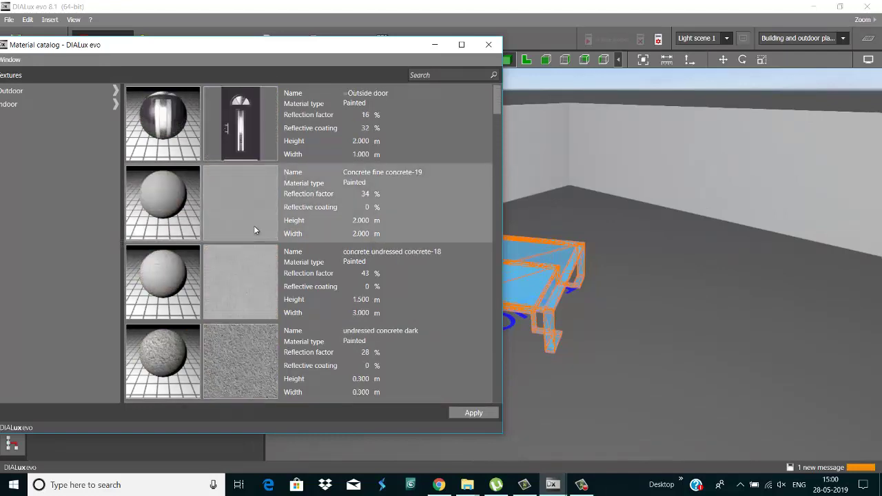
# - Find the Linoleum1 material in the catalog, apply it to the tabletop and close the catalog
pyautogui.scroll(-8, 254, 227)
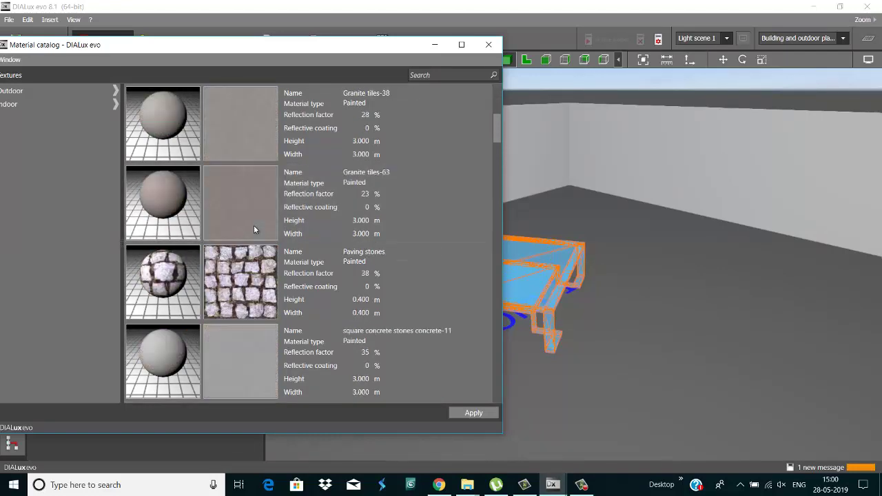
pyautogui.scroll(-10, 254, 230)
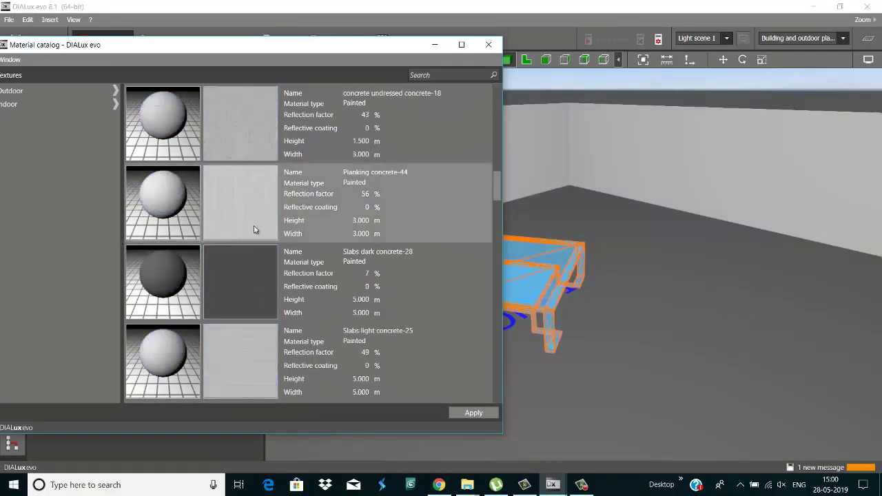
pyautogui.scroll(-8, 253, 229)
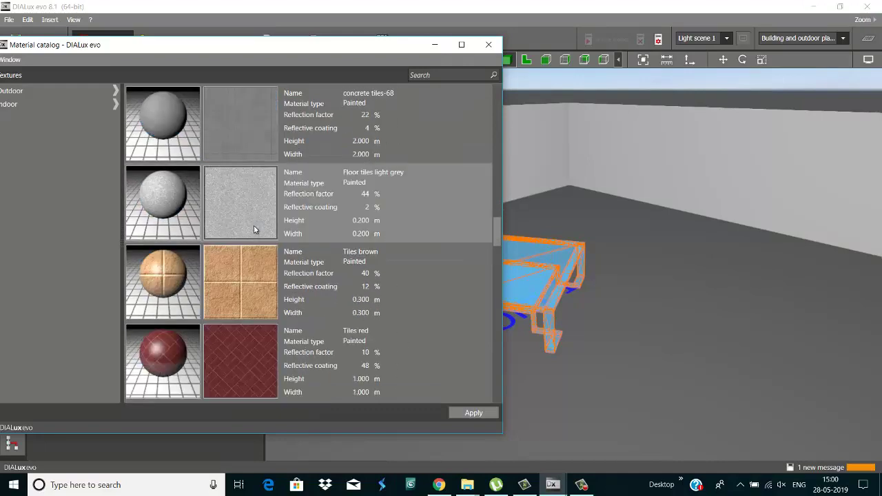
pyautogui.scroll(-6, 174, 335)
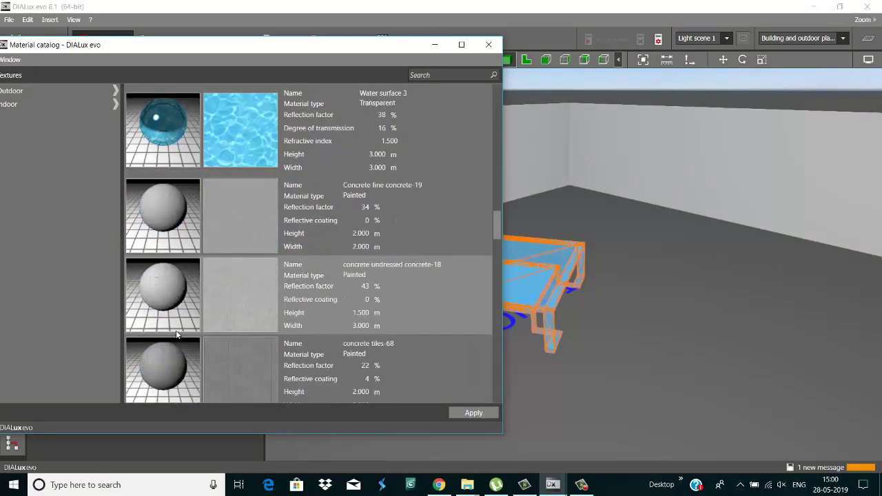
pyautogui.scroll(-3, 182, 290)
pyautogui.scroll(-3, 183, 286)
pyautogui.scroll(-2, 183, 286)
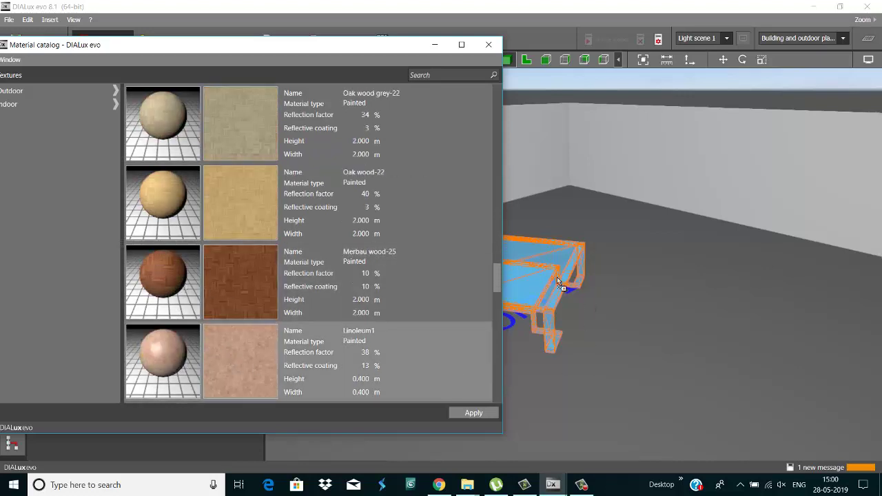
pyautogui.moveTo(551, 277); pyautogui.dragTo(546, 275)
pyautogui.click(489, 44)
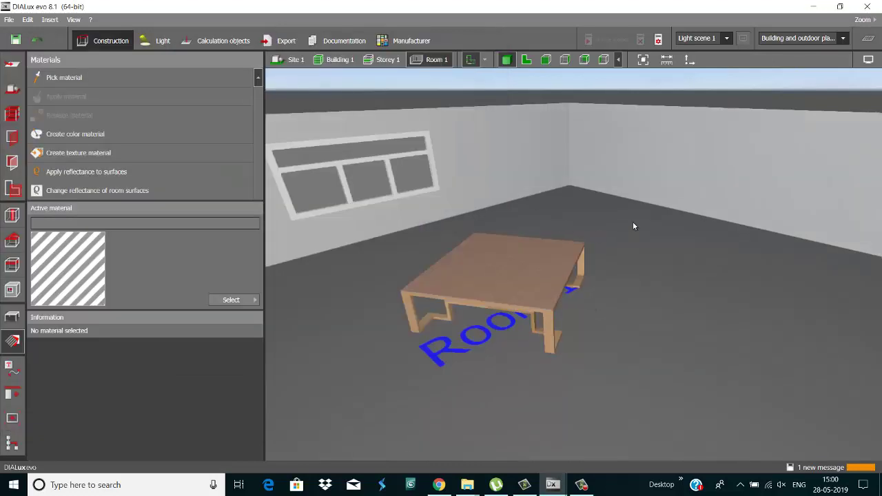
# - Check the material properties of the tabletop and the floor, and view the table up close in 3D
pyautogui.click(469, 293)
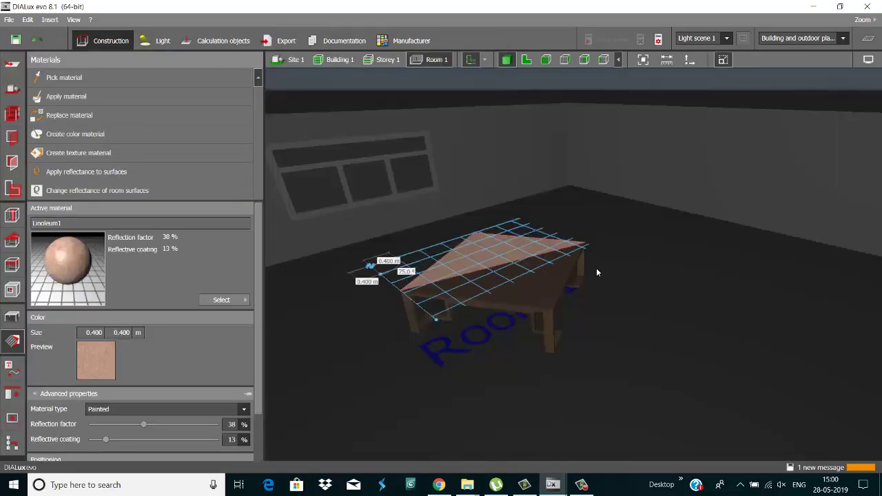
pyautogui.click(599, 263)
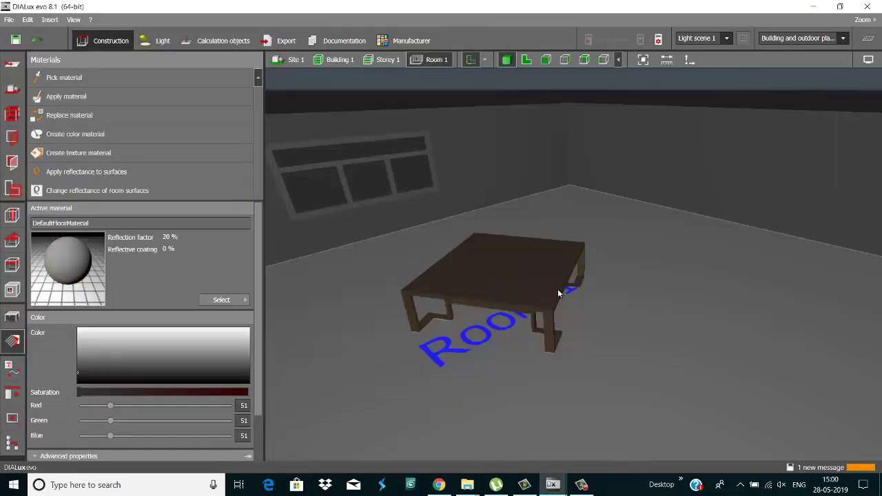
pyautogui.scroll(5, 470, 283)
pyautogui.moveTo(587, 334); pyautogui.dragTo(661, 239, button='middle')
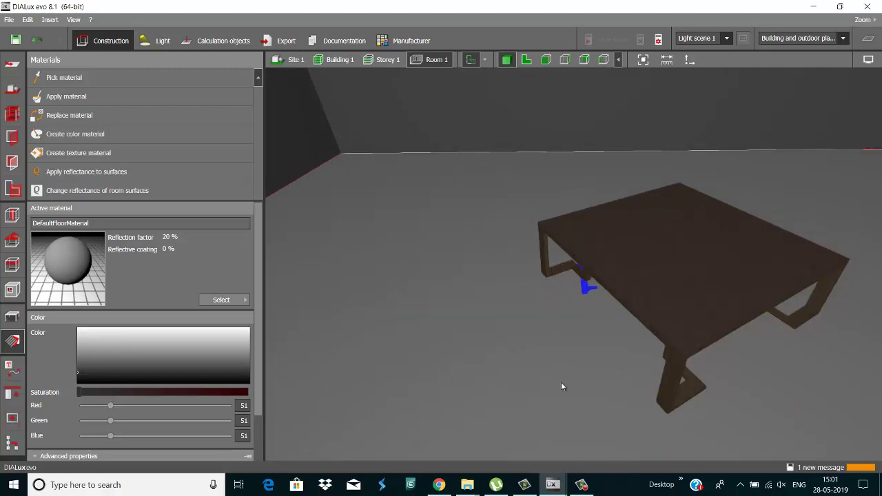
# - Switch to Chrome and open the Dialux page from the architectural courses on the Gemini Architectural website
pyautogui.click(439, 485)
pyautogui.click(311, 21)
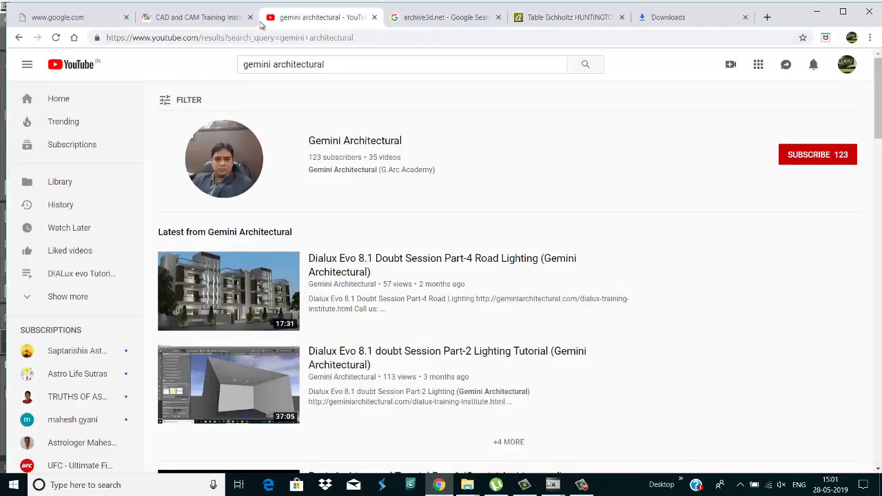
pyautogui.click(177, 15)
pyautogui.moveTo(325, 164)
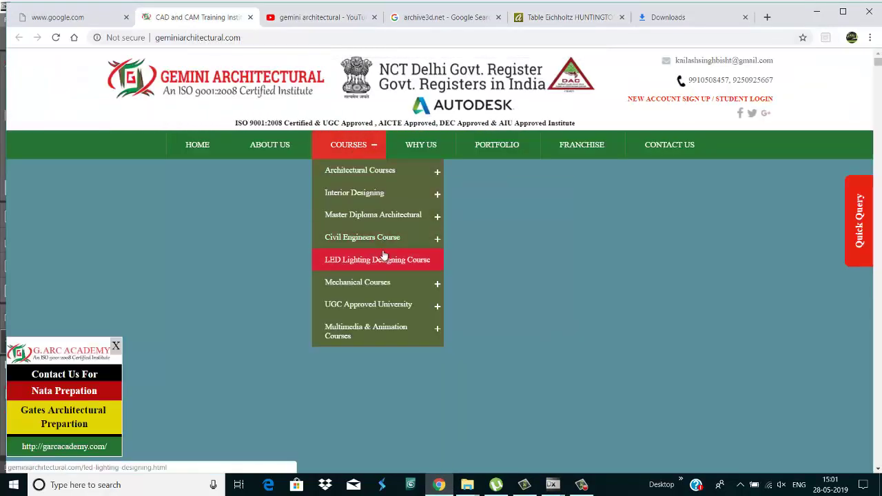
pyautogui.moveTo(384, 195)
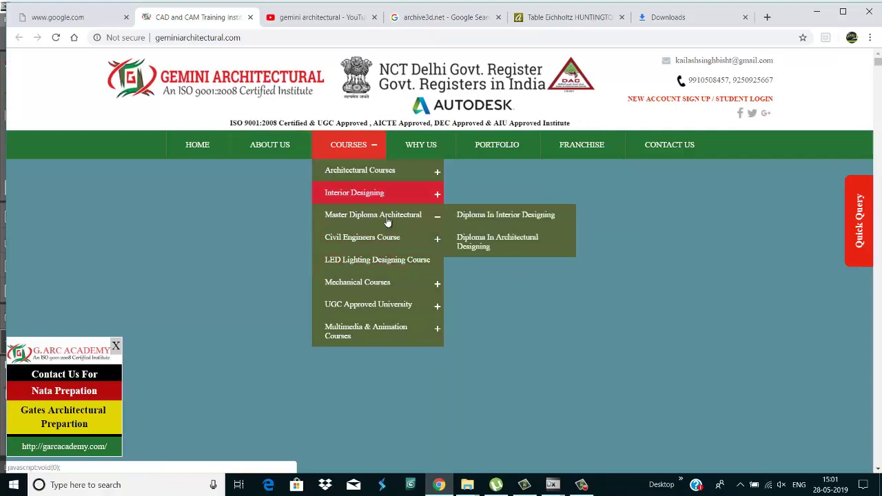
pyautogui.moveTo(414, 170)
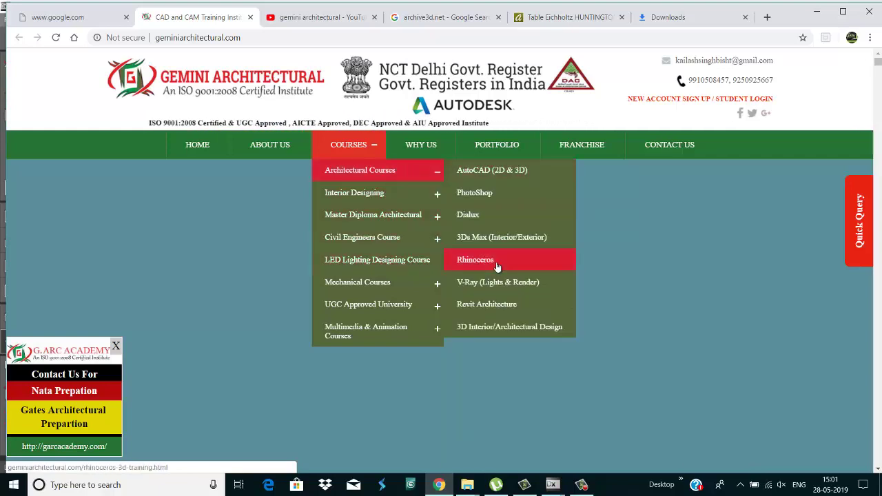
pyautogui.click(485, 219)
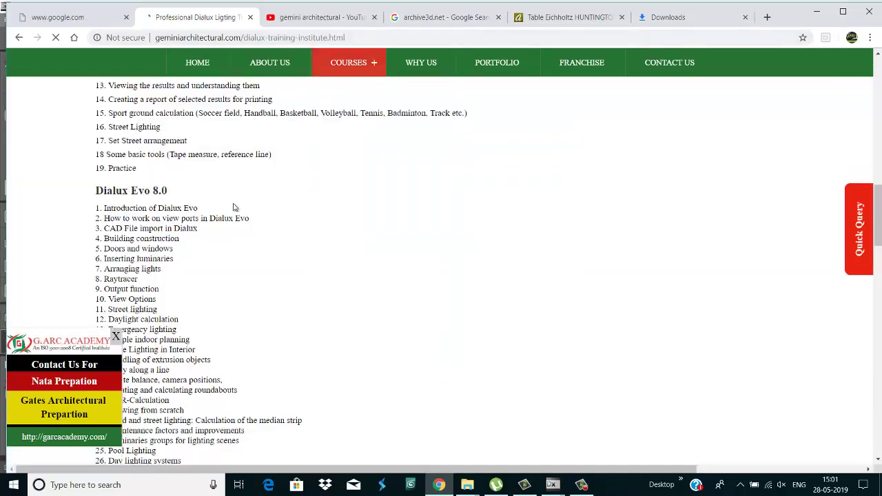
# - Review the Dialux Evo 8.0 syllabus and video tutorials, and return to the Gemini Architectural search results on YouTube
pyautogui.scroll(-3, 216, 230)
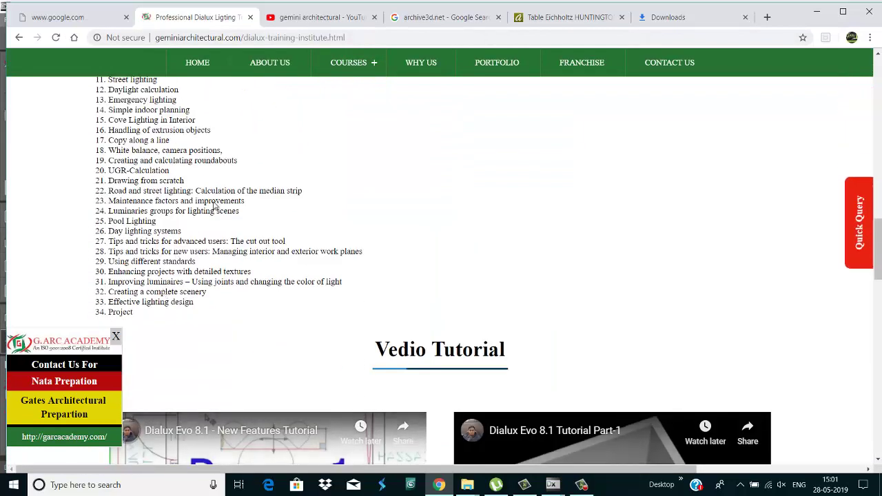
pyautogui.scroll(-10, 216, 205)
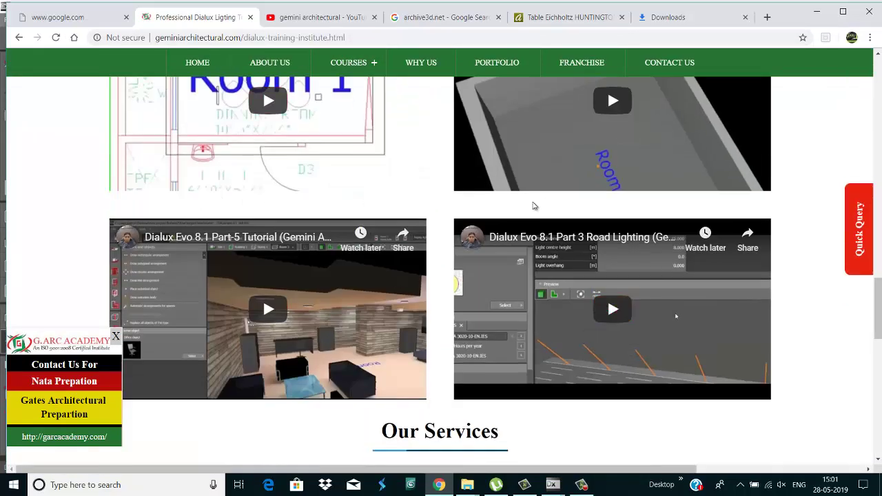
pyautogui.scroll(8, 537, 206)
pyautogui.scroll(3, 537, 205)
pyautogui.click(331, 19)
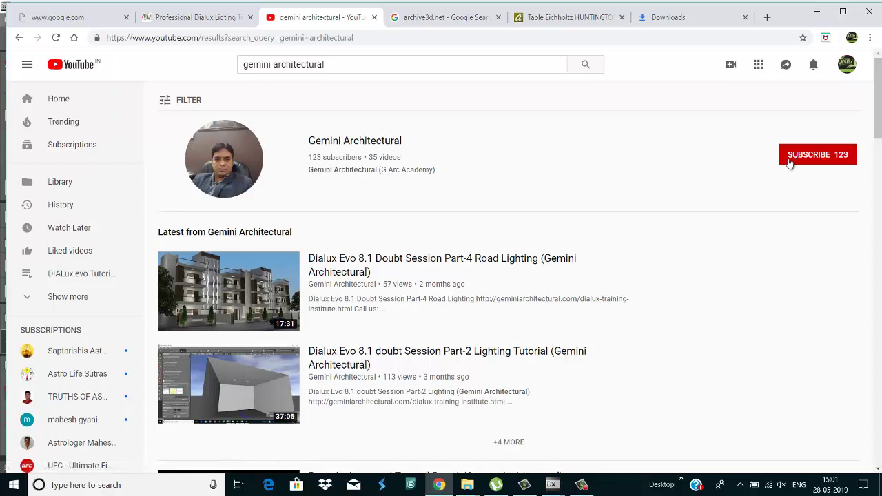
# - Look through the Gemini Architectural video results on YouTube for the available Dialux Evo, Revit and Rhinoceros tutorials
pyautogui.scroll(-2, 356, 184)
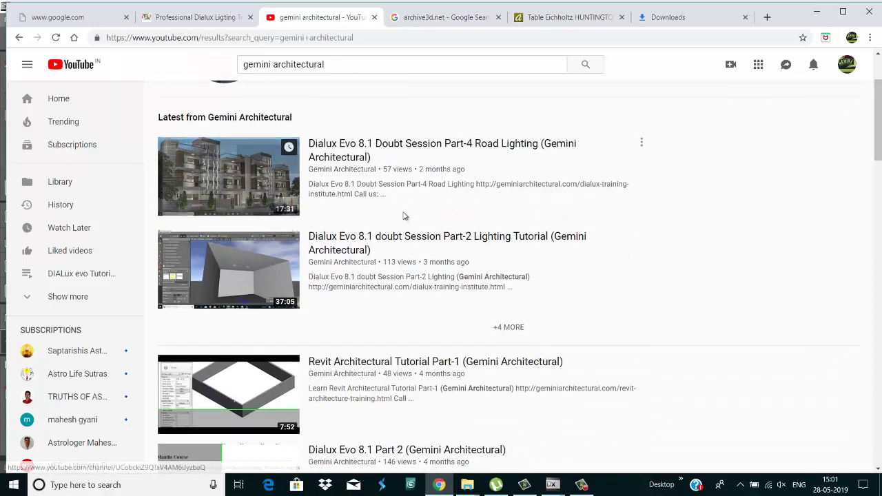
pyautogui.scroll(-6, 368, 226)
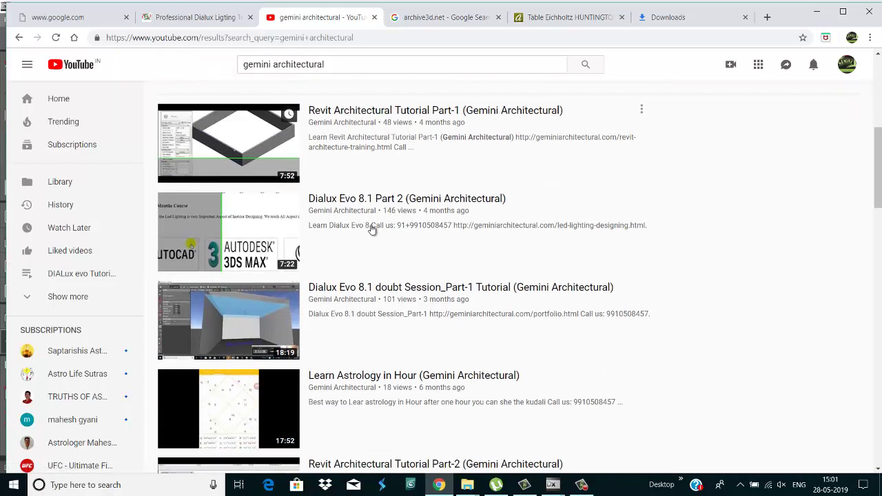
pyautogui.scroll(-2, 372, 229)
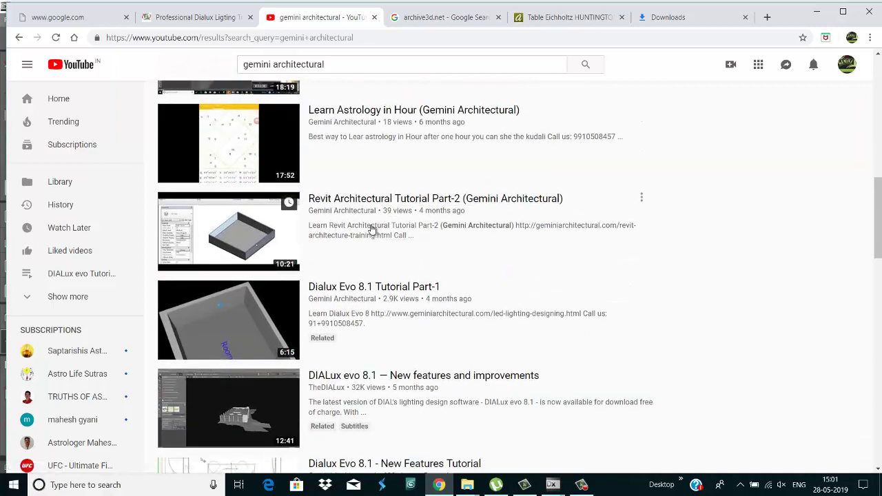
pyautogui.scroll(-1, 372, 230)
pyautogui.scroll(-3, 372, 229)
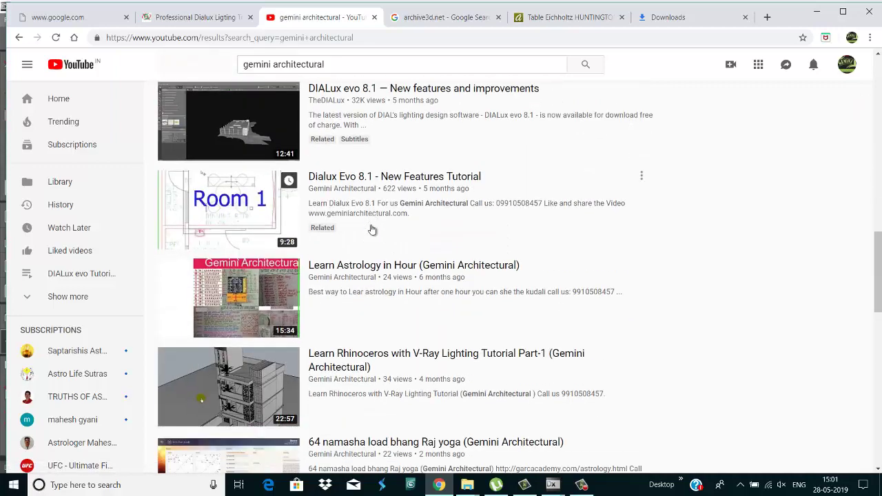
pyautogui.scroll(-4, 372, 229)
pyautogui.scroll(5, 372, 228)
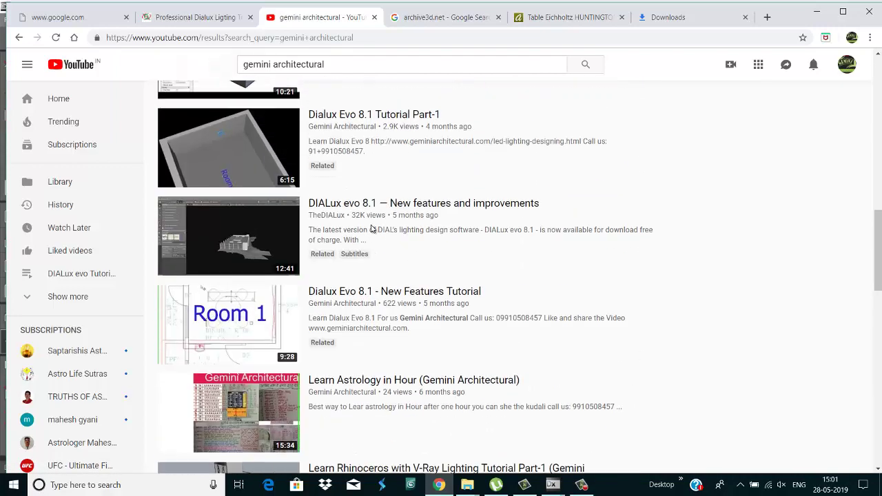
pyautogui.scroll(3, 372, 228)
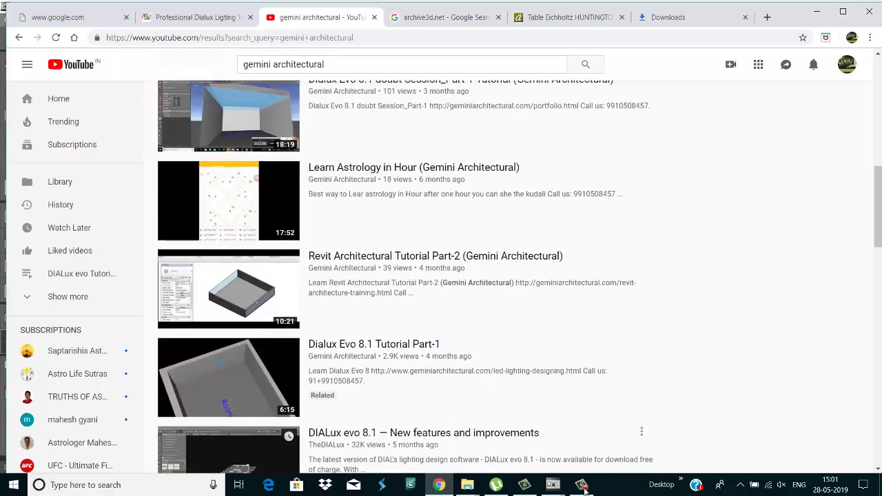